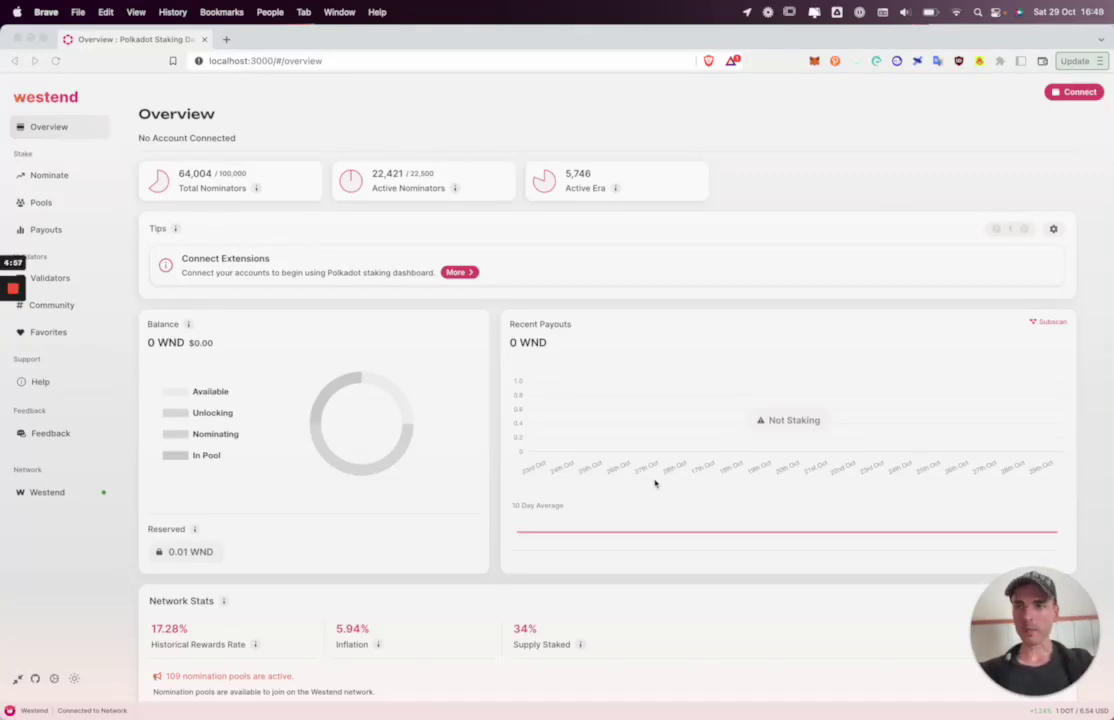
# - Check the network selector and stay on Westend
pyautogui.click(579, 438)
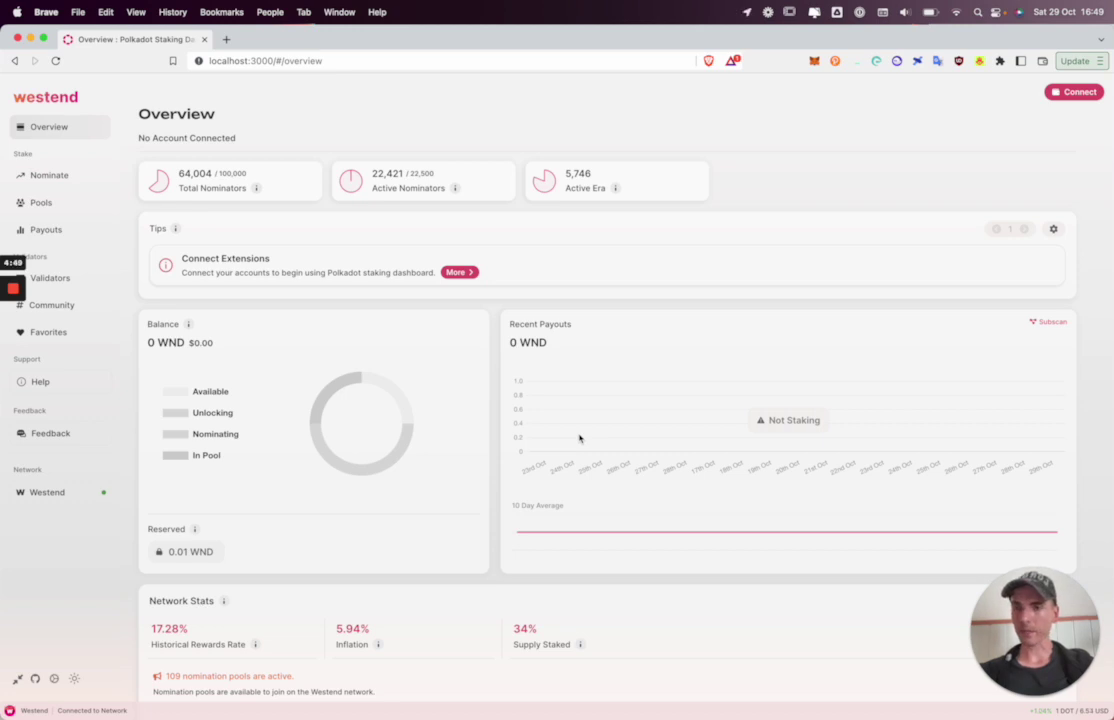
pyautogui.click(46, 494)
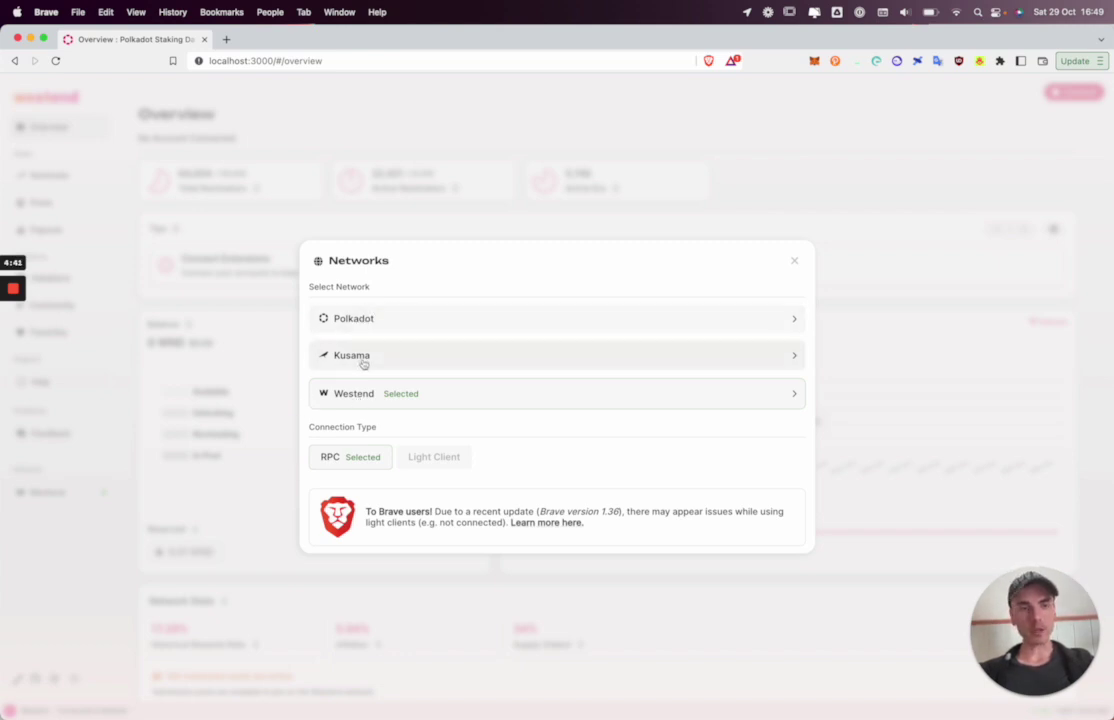
pyautogui.click(255, 438)
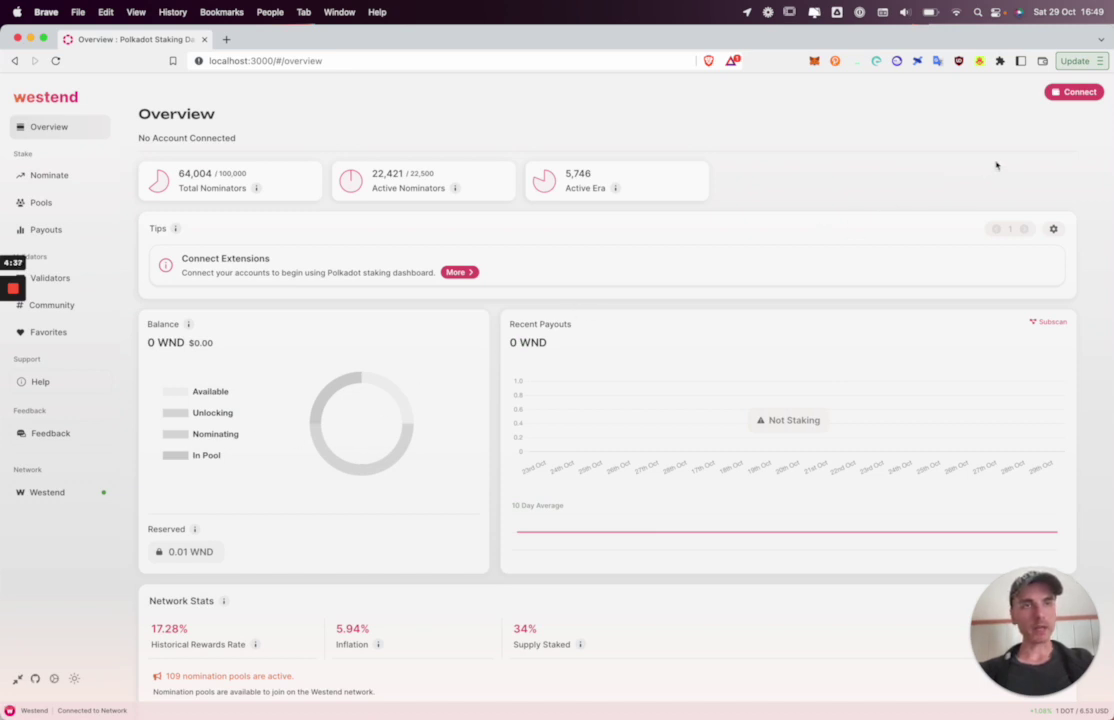
# - Connect Talisman and activate the imported Ross Pooled account, showing 11 WND
pyautogui.click(1079, 93)
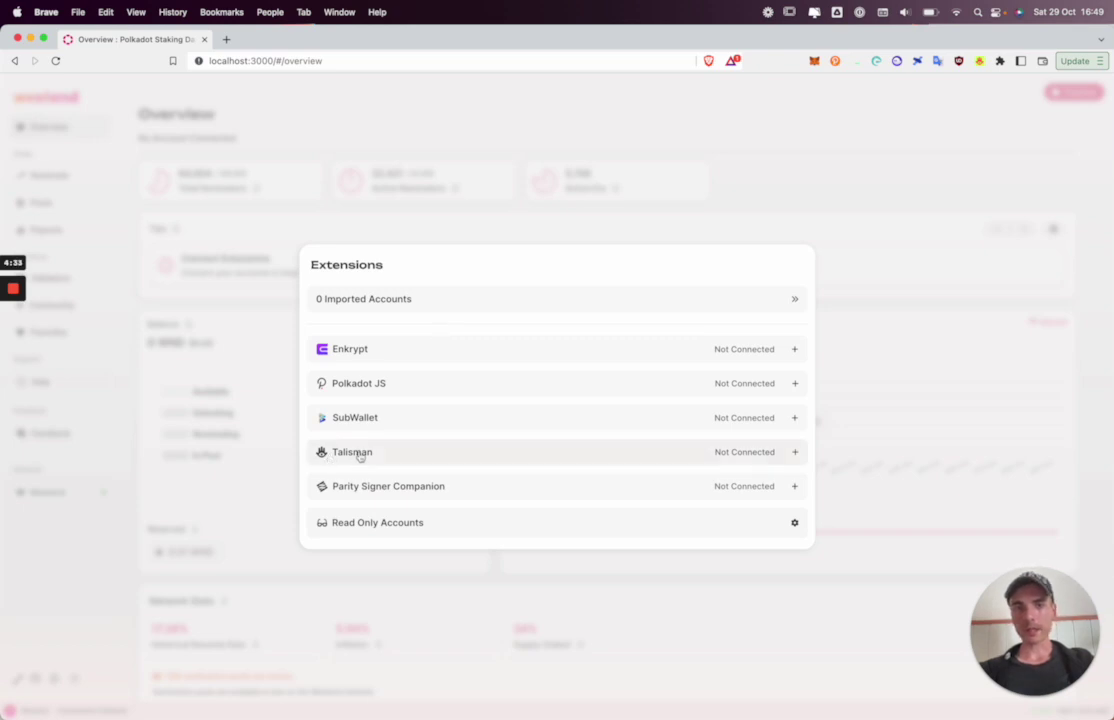
pyautogui.click(353, 453)
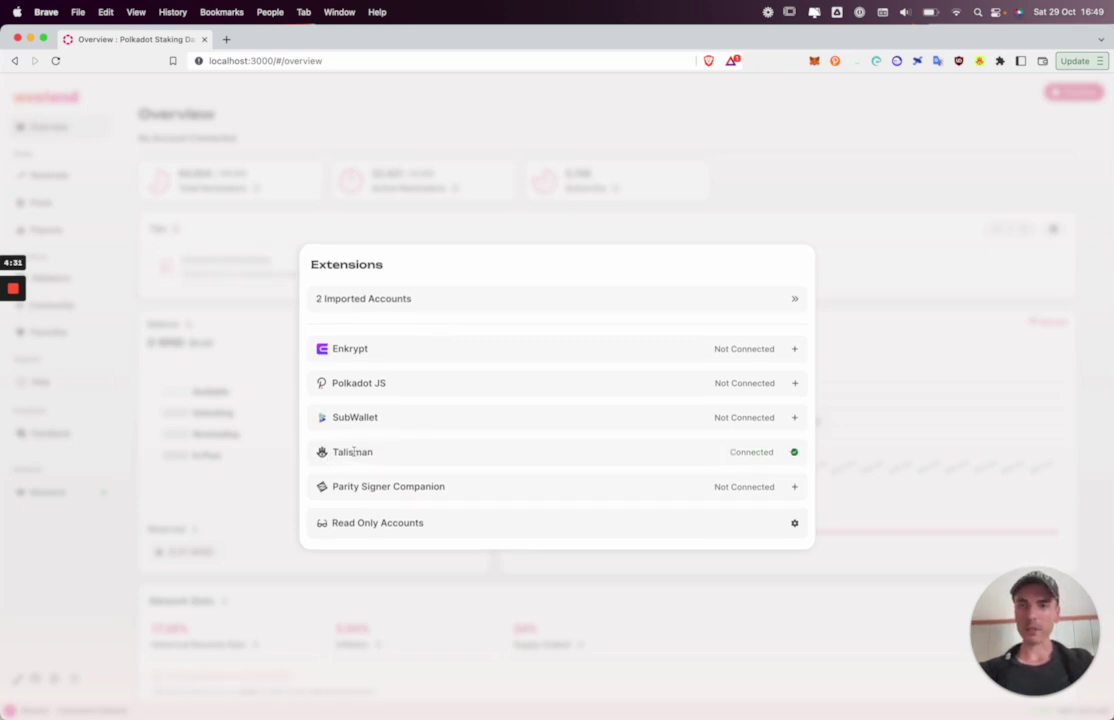
pyautogui.click(368, 300)
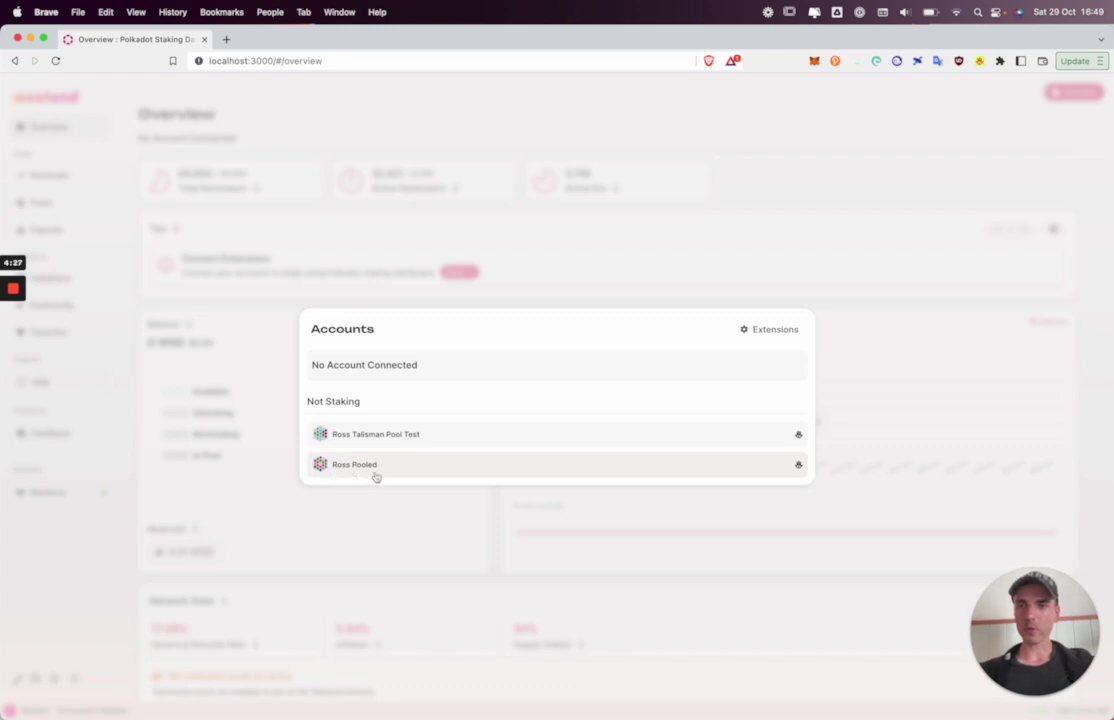
pyautogui.click(396, 468)
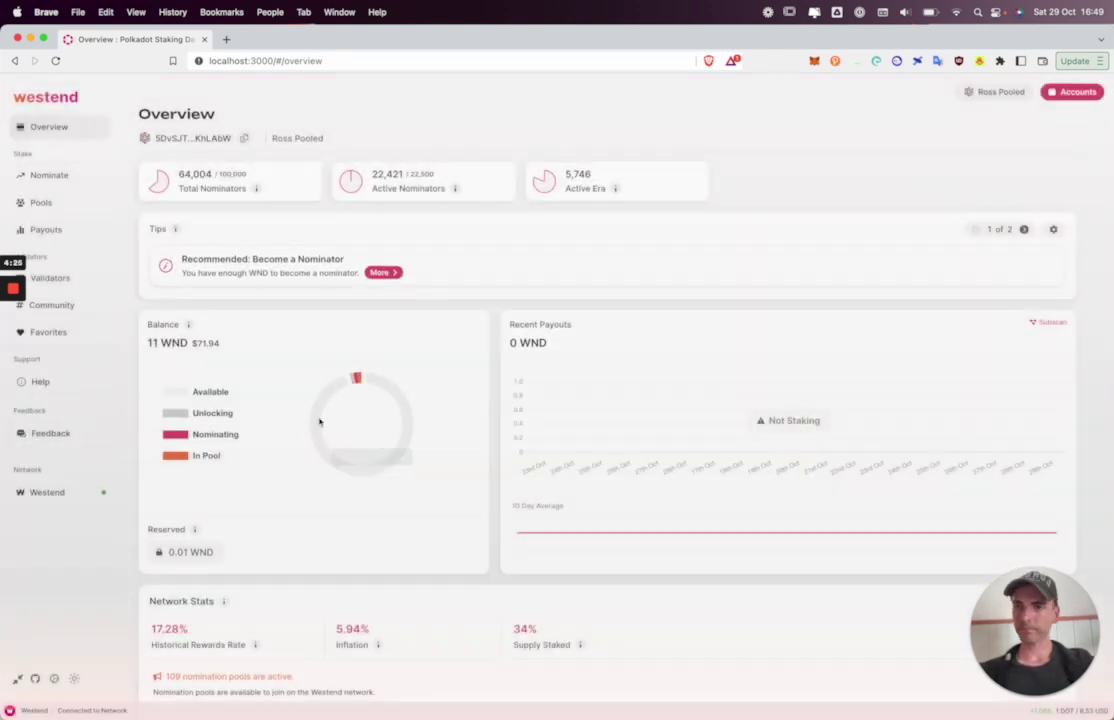
# - Show the Pools page, not yet in any pool, with the sidebar collapsed to icons
pyautogui.click(37, 205)
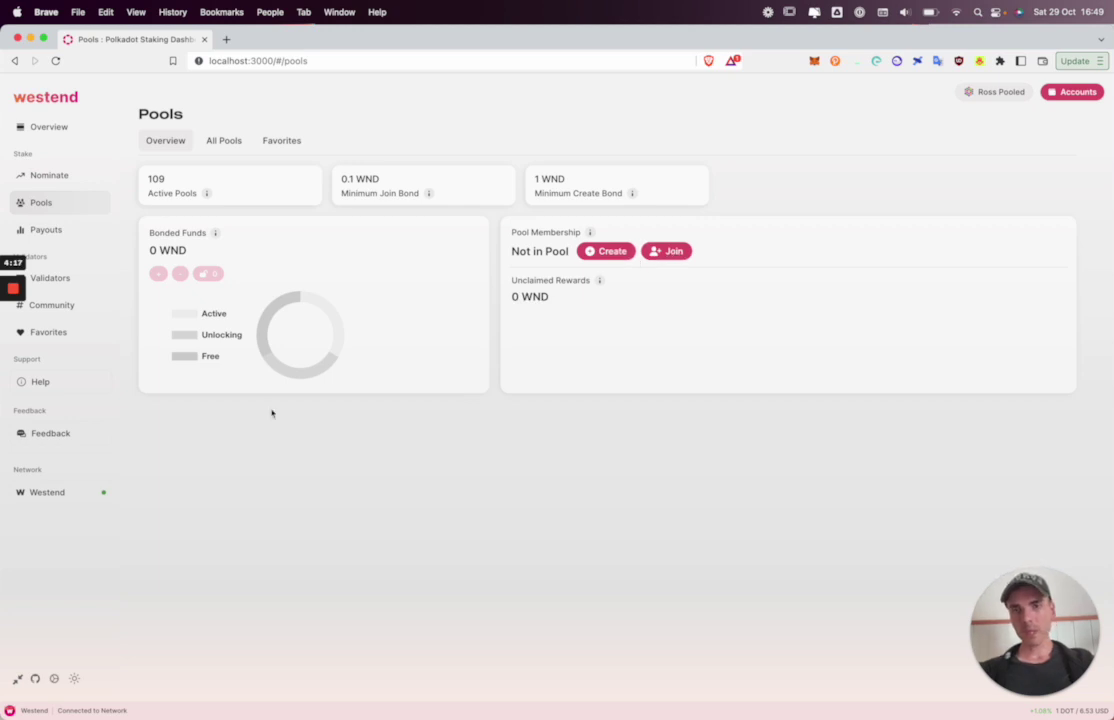
pyautogui.click(20, 680)
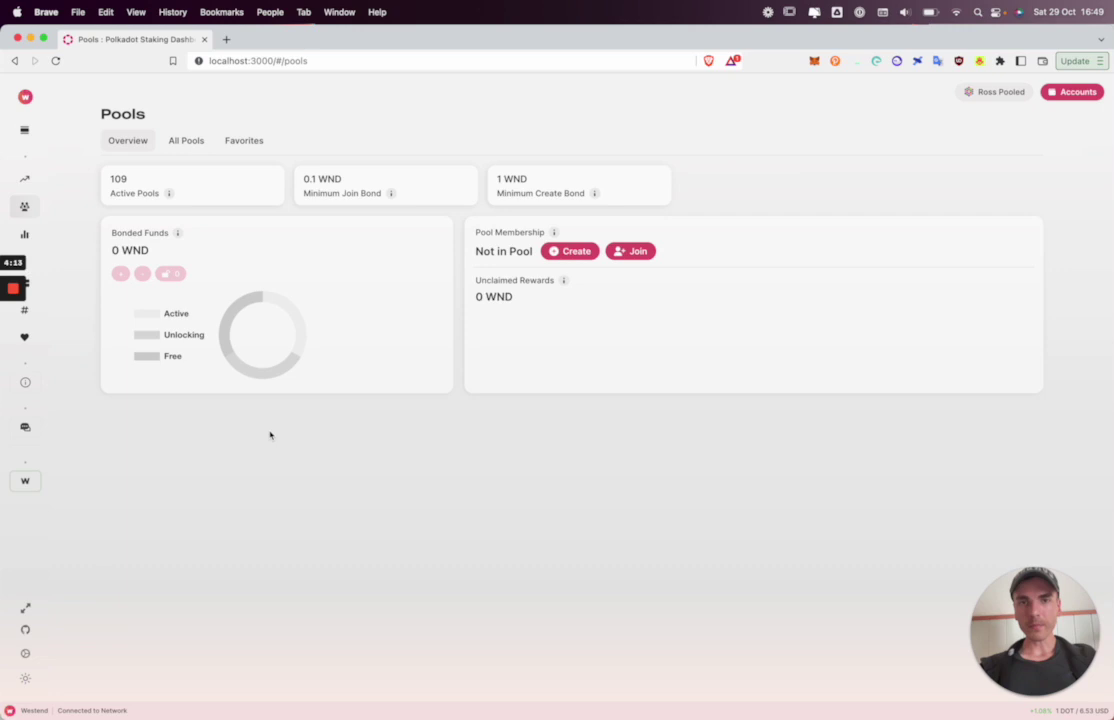
# - Browse the All Pools list of active pools available to join
pyautogui.click(636, 251)
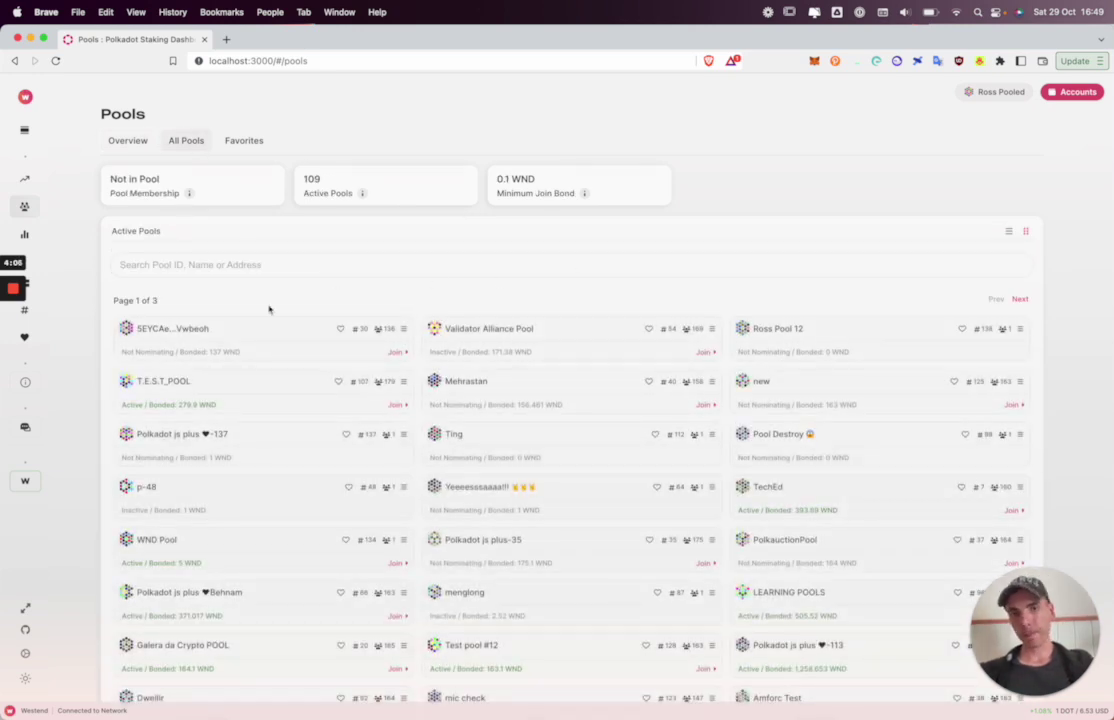
pyautogui.scroll(-2, 268, 309)
pyautogui.scroll(-4, 268, 309)
pyautogui.scroll(-4, 268, 309)
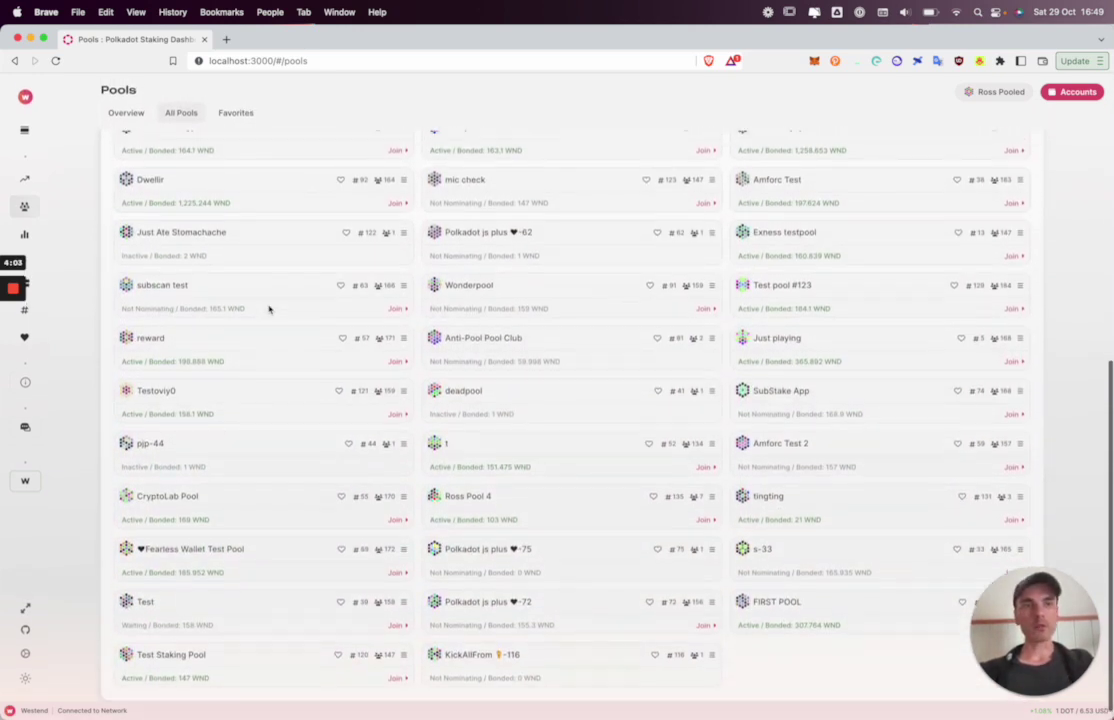
pyautogui.scroll(10, 268, 309)
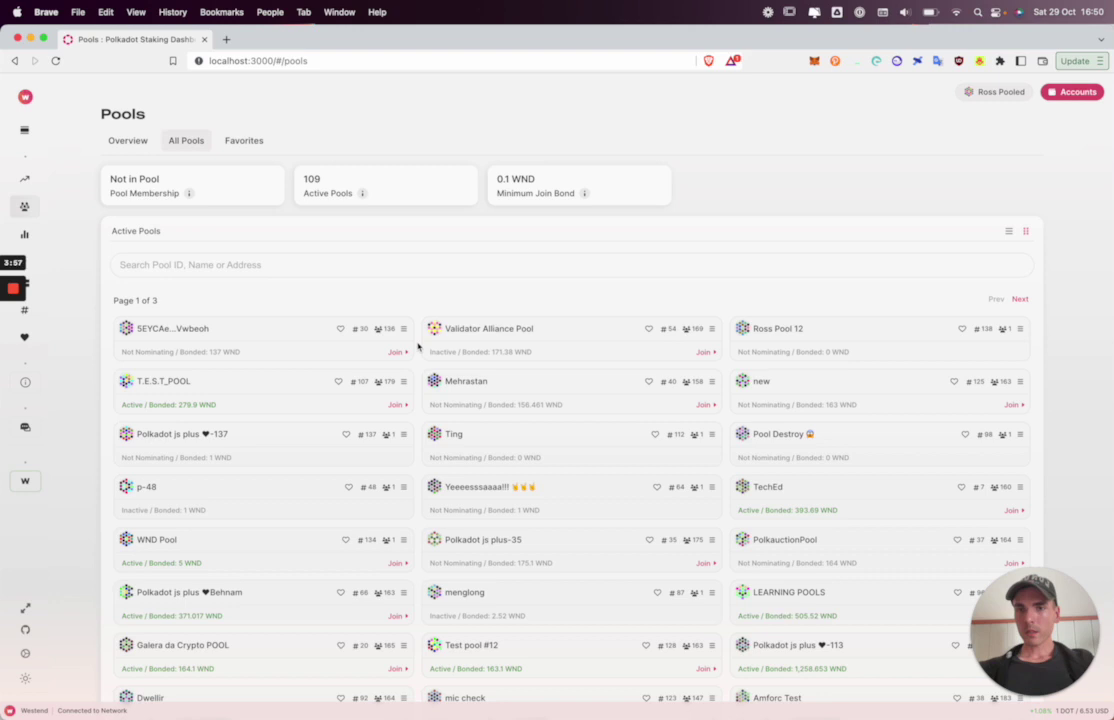
pyautogui.scroll(-3, 346, 393)
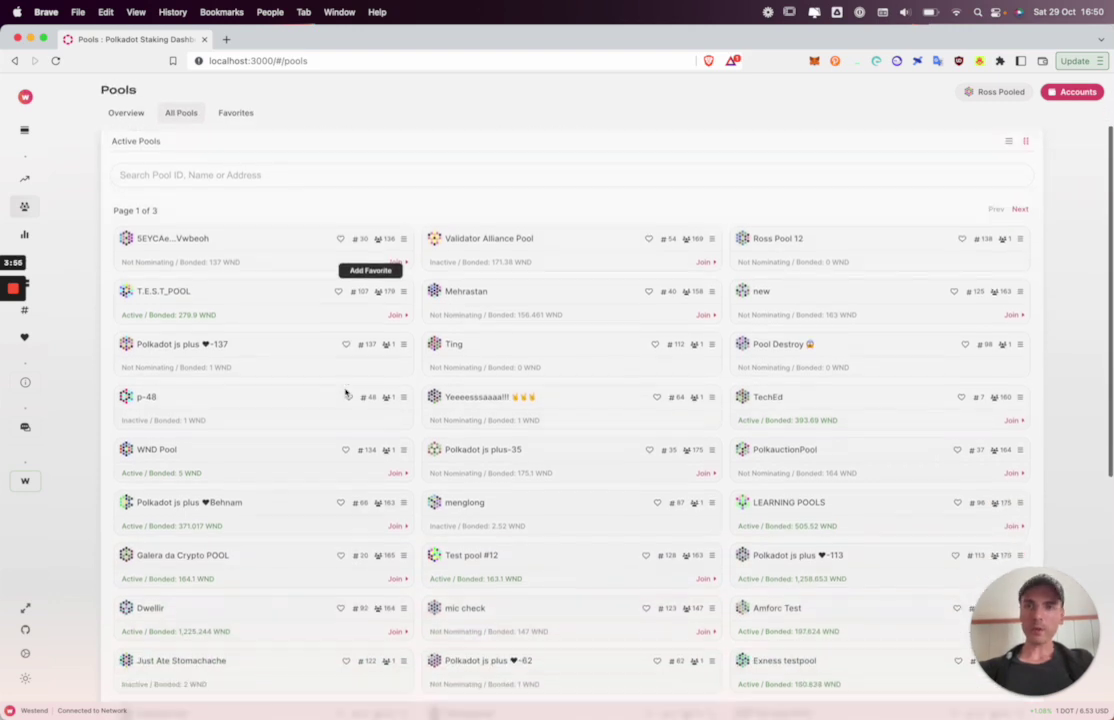
pyautogui.scroll(2, 300, 301)
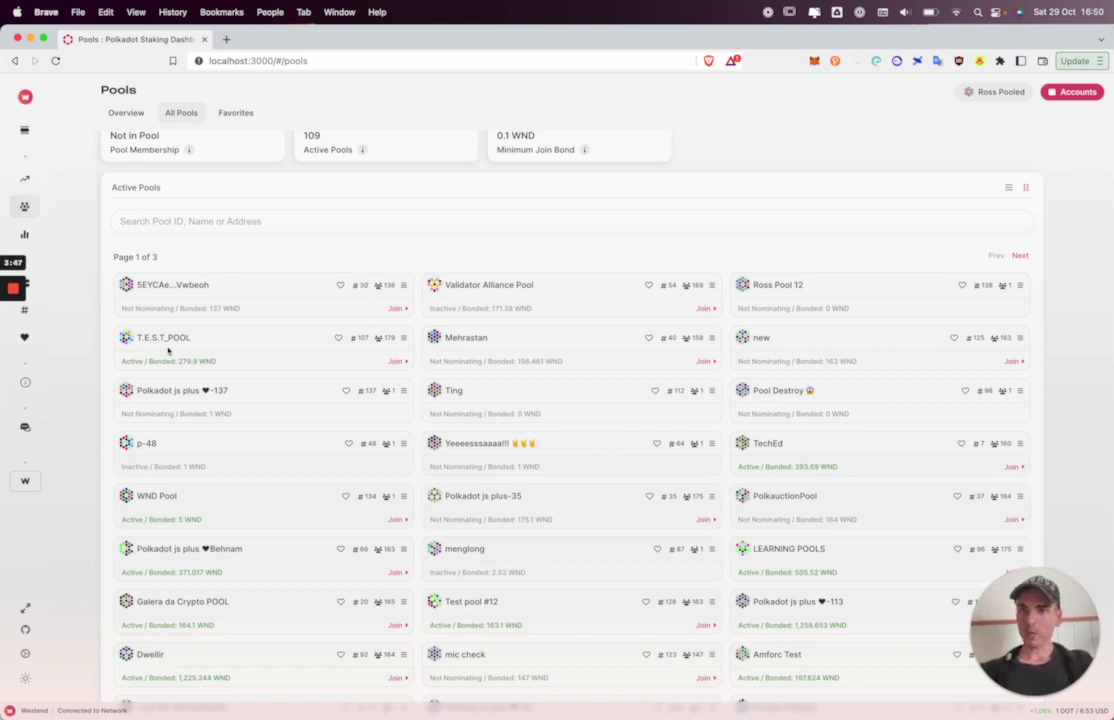
# - Inspect T.E.S.T_POOL's active status and 279.9 WND bond, and show its actions menu
pyautogui.moveTo(146, 311); pyautogui.dragTo(256, 318)
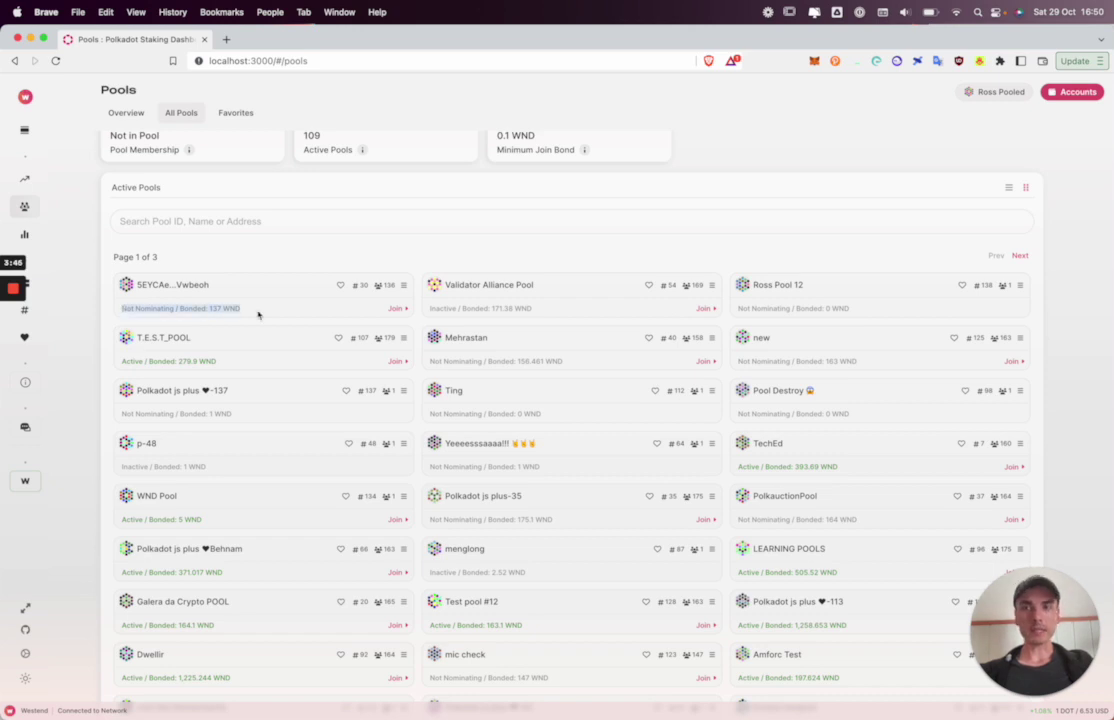
pyautogui.click(135, 308)
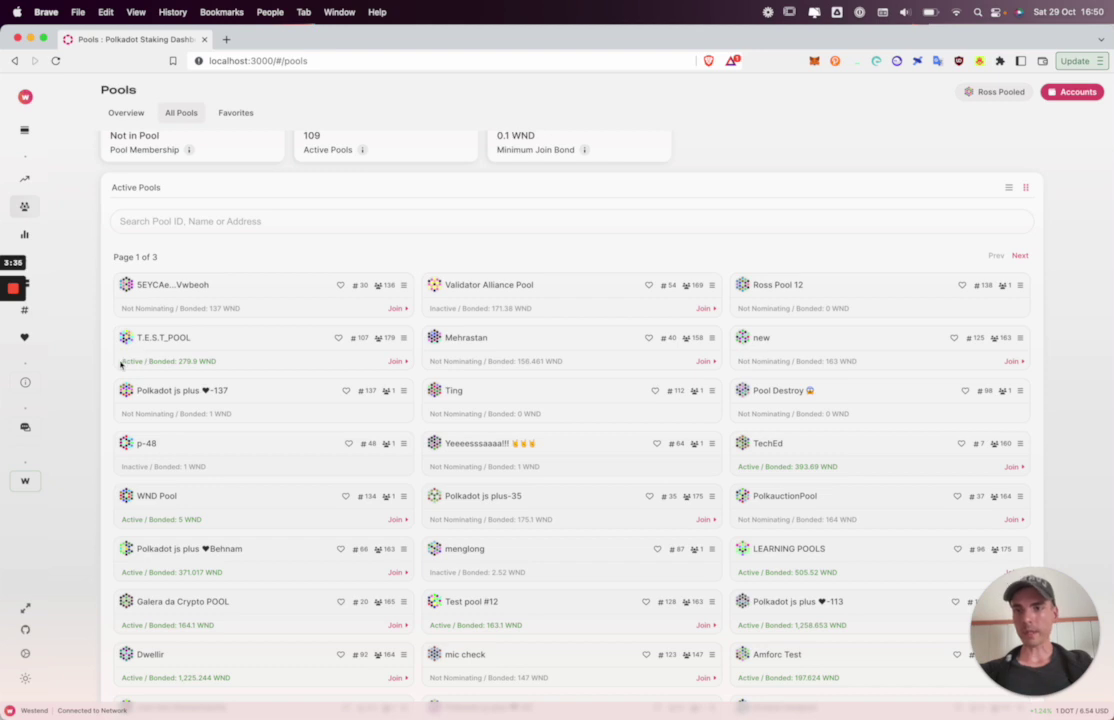
pyautogui.moveTo(121, 364); pyautogui.dragTo(234, 366)
pyautogui.click(179, 355)
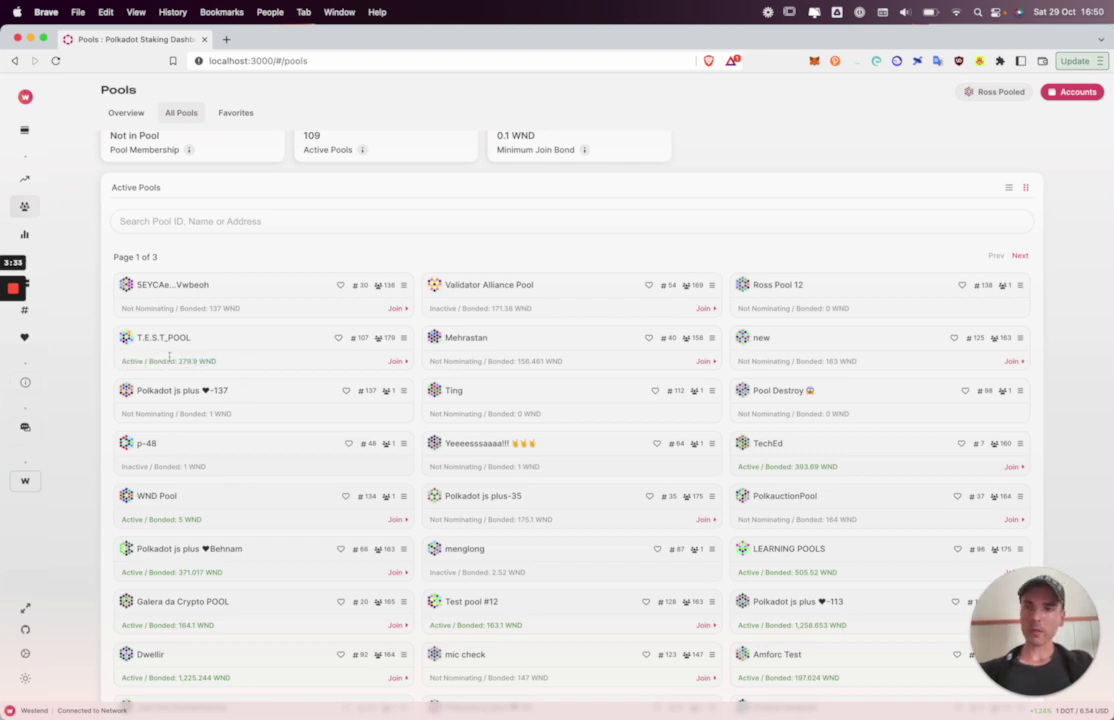
pyautogui.moveTo(149, 361); pyautogui.dragTo(220, 364)
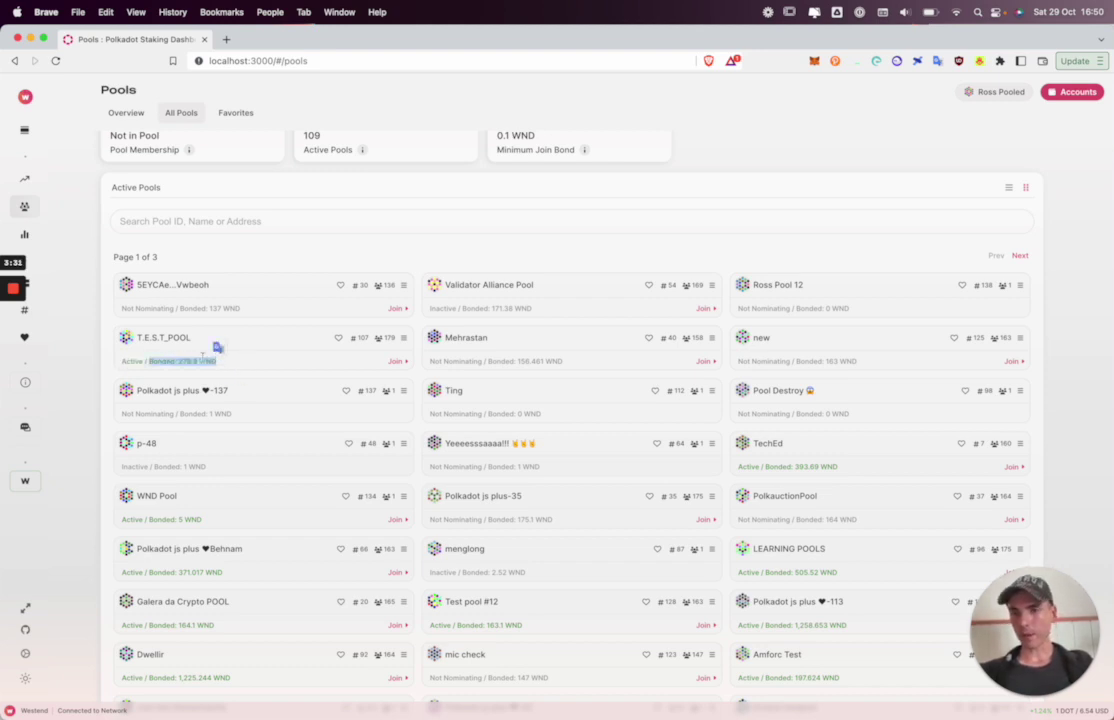
pyautogui.click(219, 349)
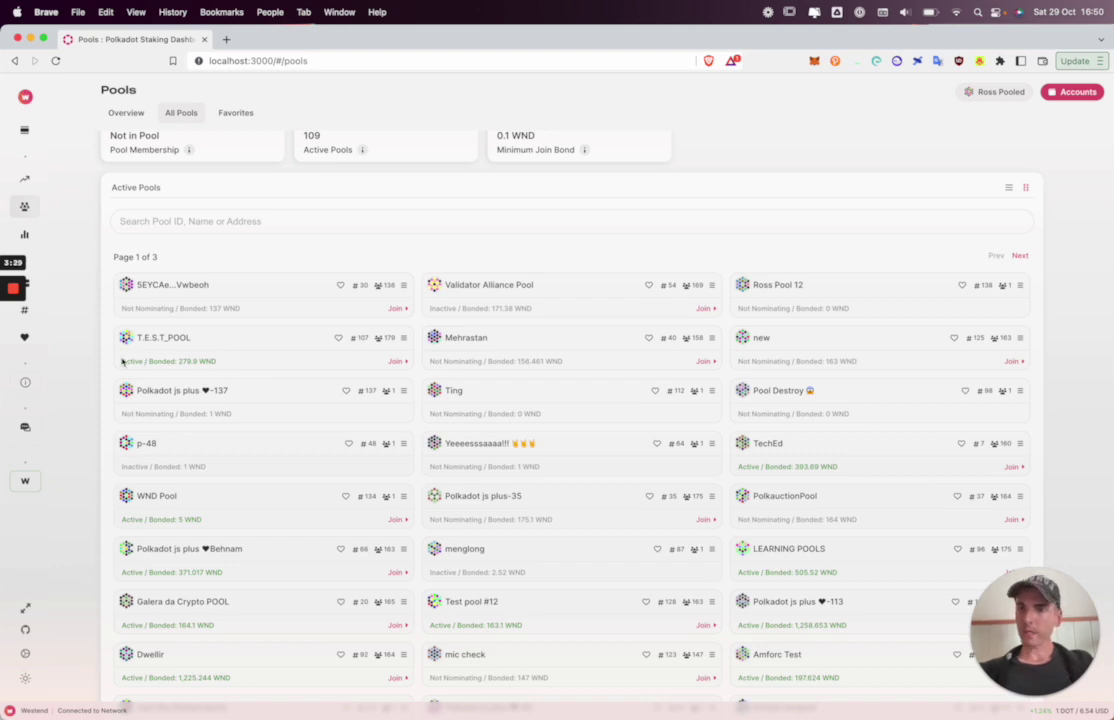
pyautogui.moveTo(121, 361); pyautogui.dragTo(266, 362)
pyautogui.click(221, 365)
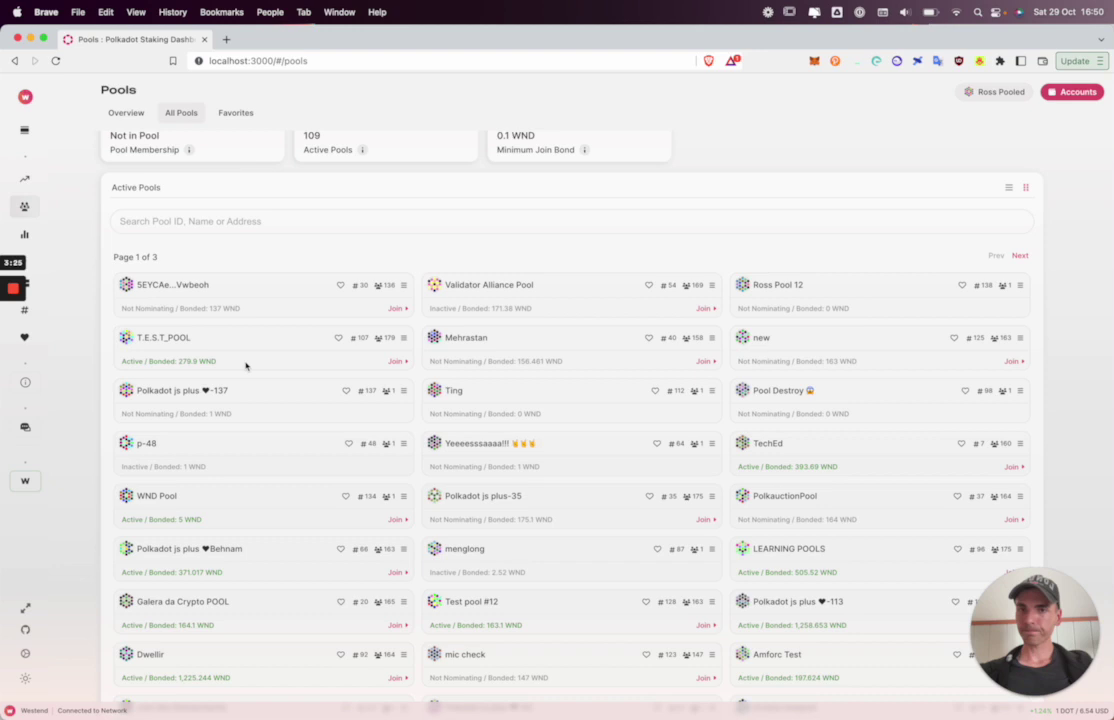
pyautogui.click(404, 339)
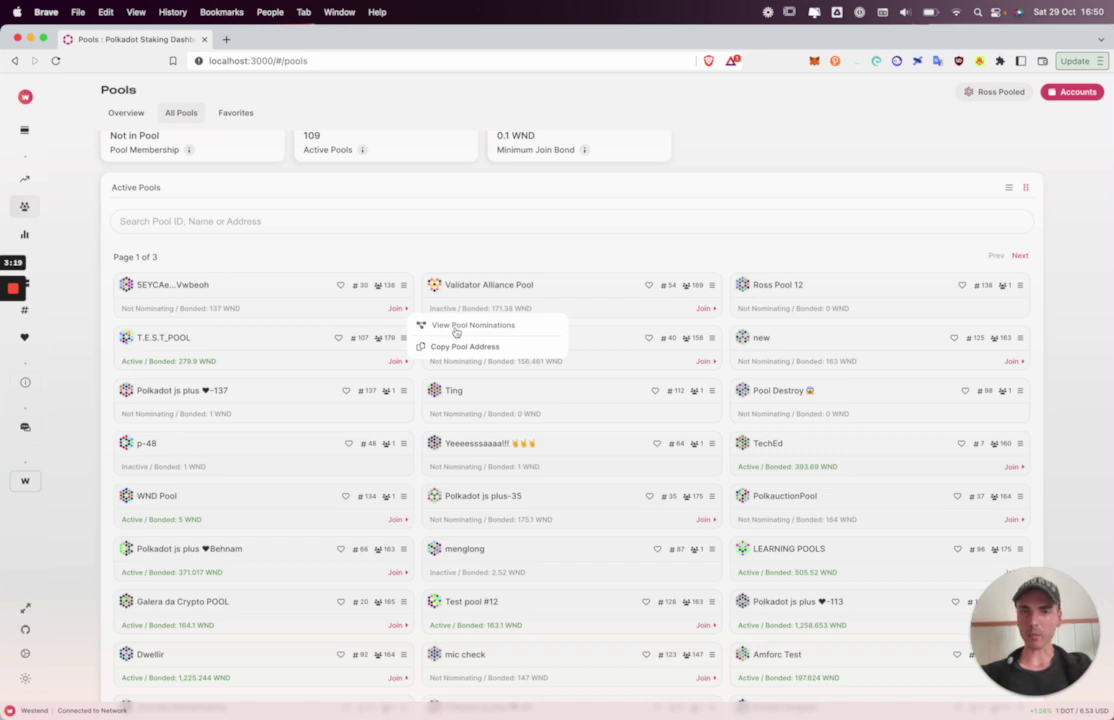
# - View T.E.S.T_POOL's nominations, then filter the pool list by 'Ross'
pyautogui.click(457, 326)
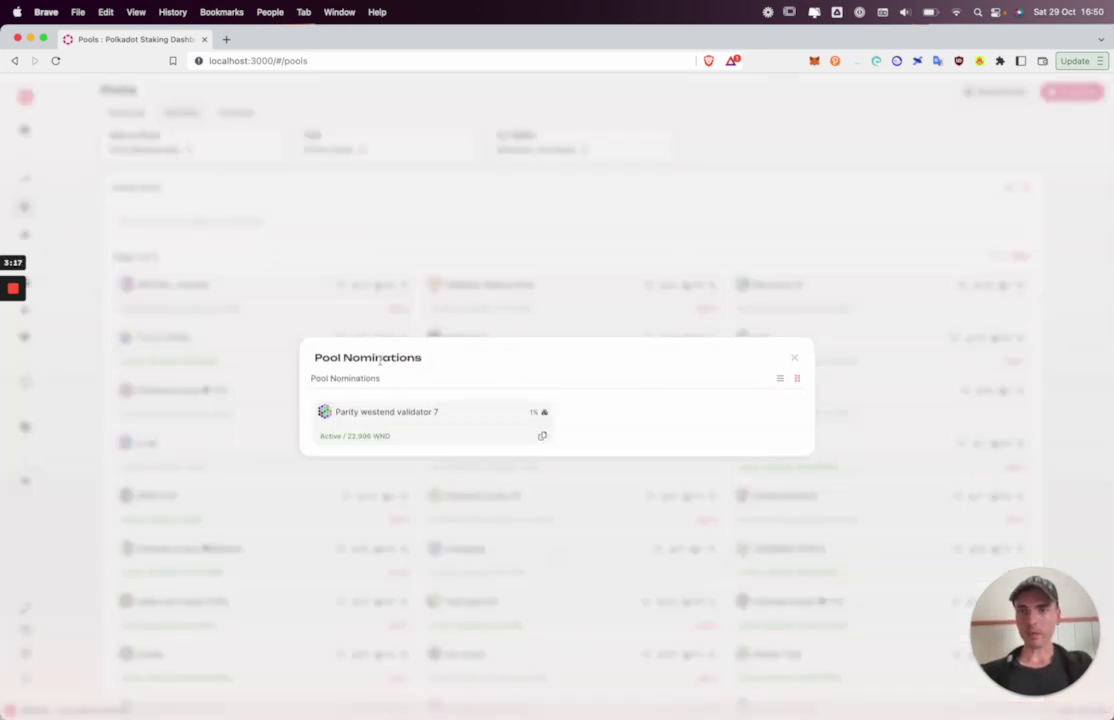
pyautogui.click(794, 358)
pyautogui.click(205, 266)
pyautogui.write('Ross')
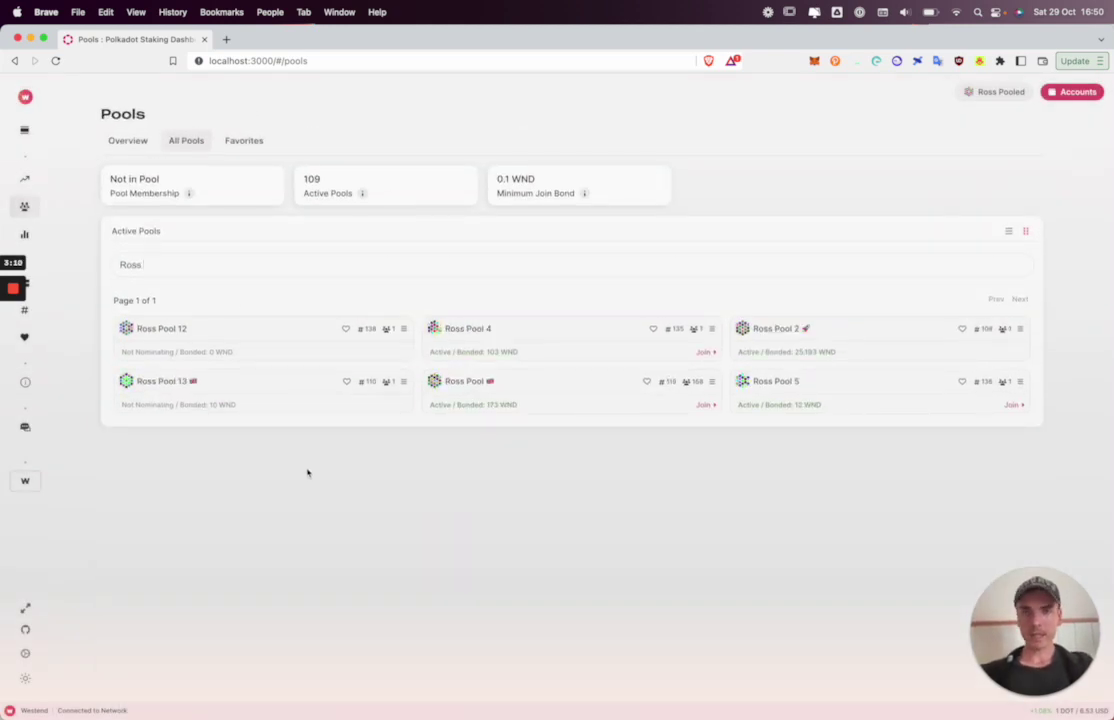
# - Check the nominated validators of one of the Ross pools
pyautogui.click(713, 382)
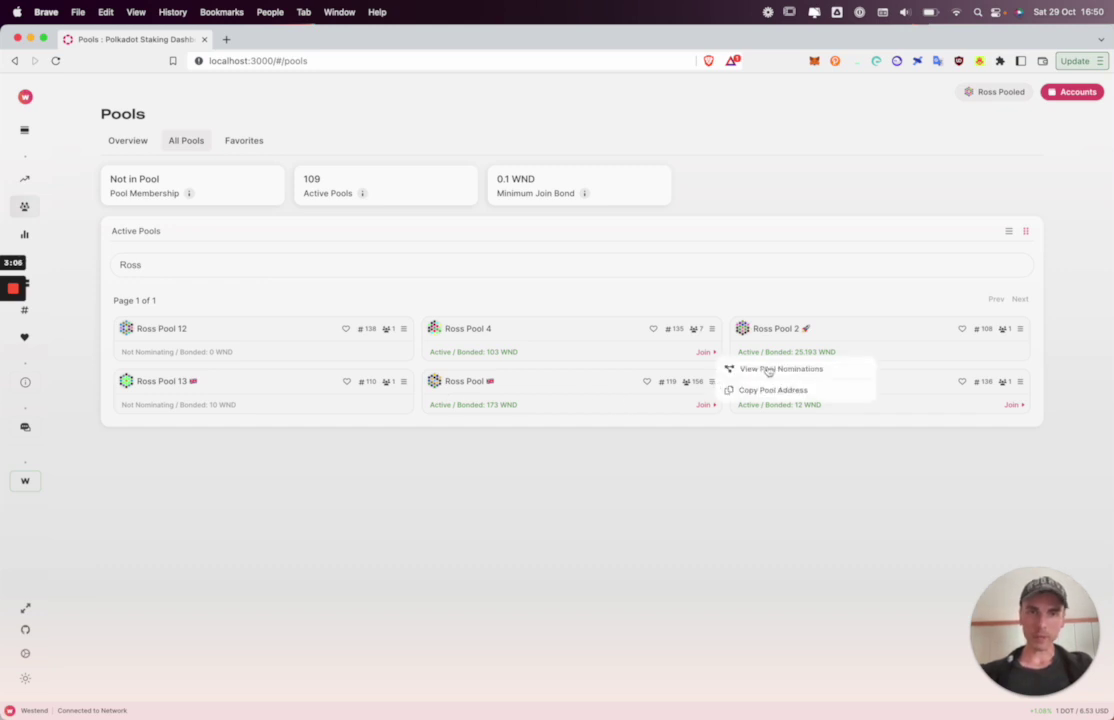
pyautogui.click(748, 369)
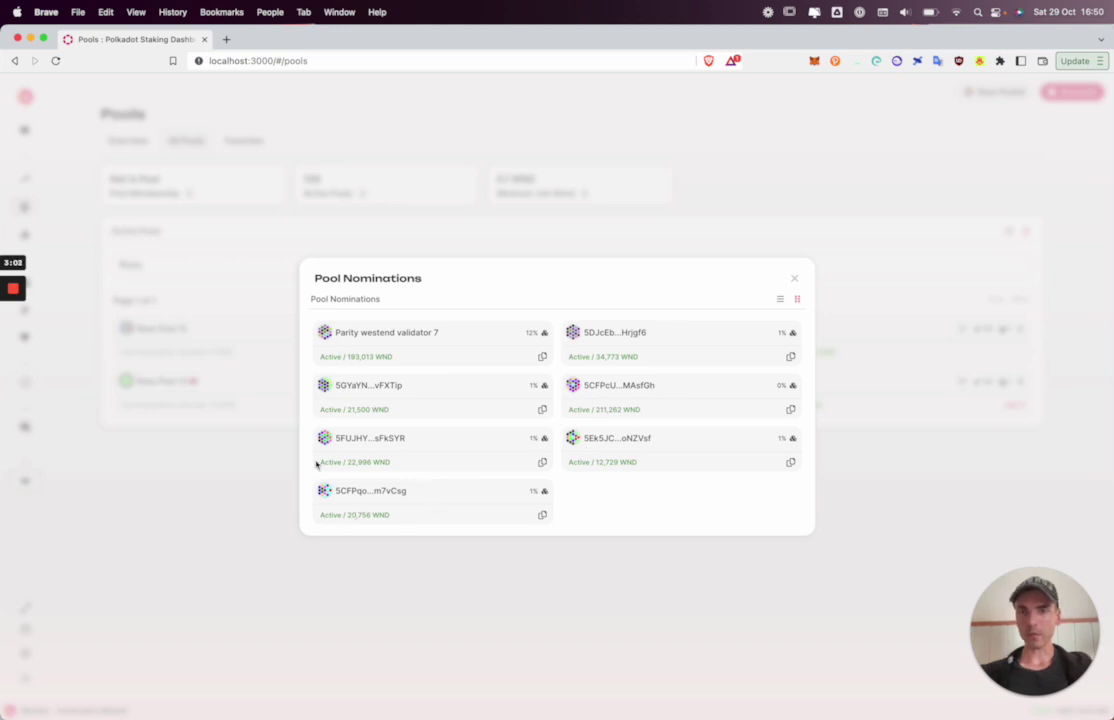
pyautogui.click(200, 481)
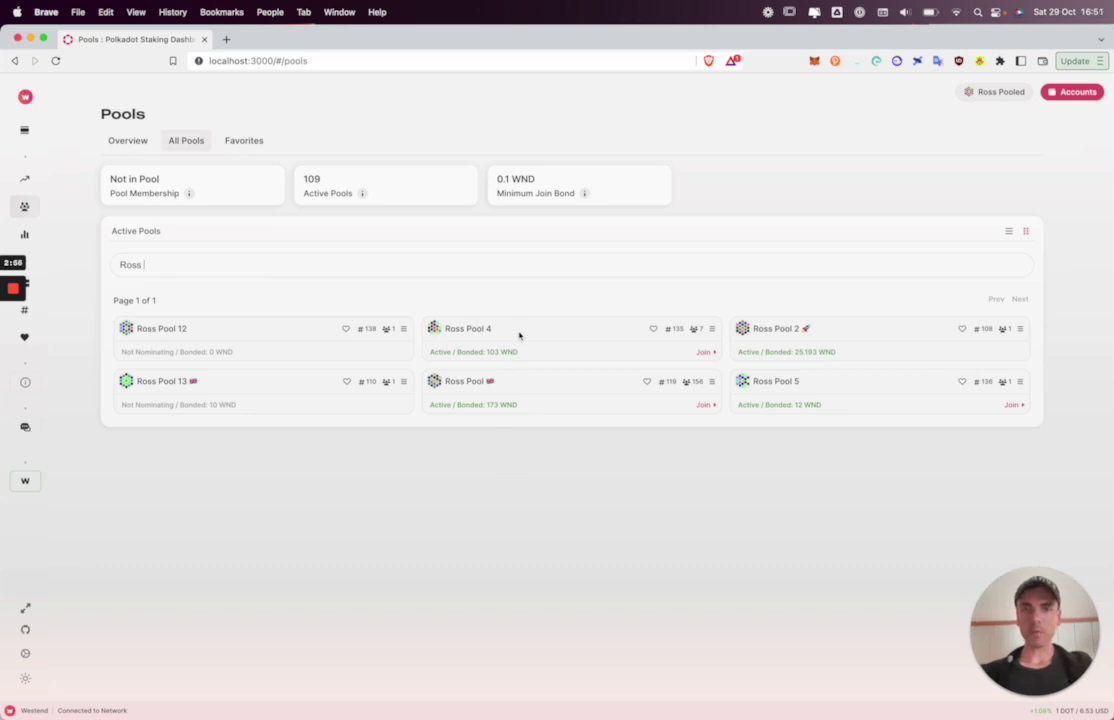
# - Join Ross Pool 4 with a 10 WND bond and approve the transaction in Talisman
pyautogui.click(704, 352)
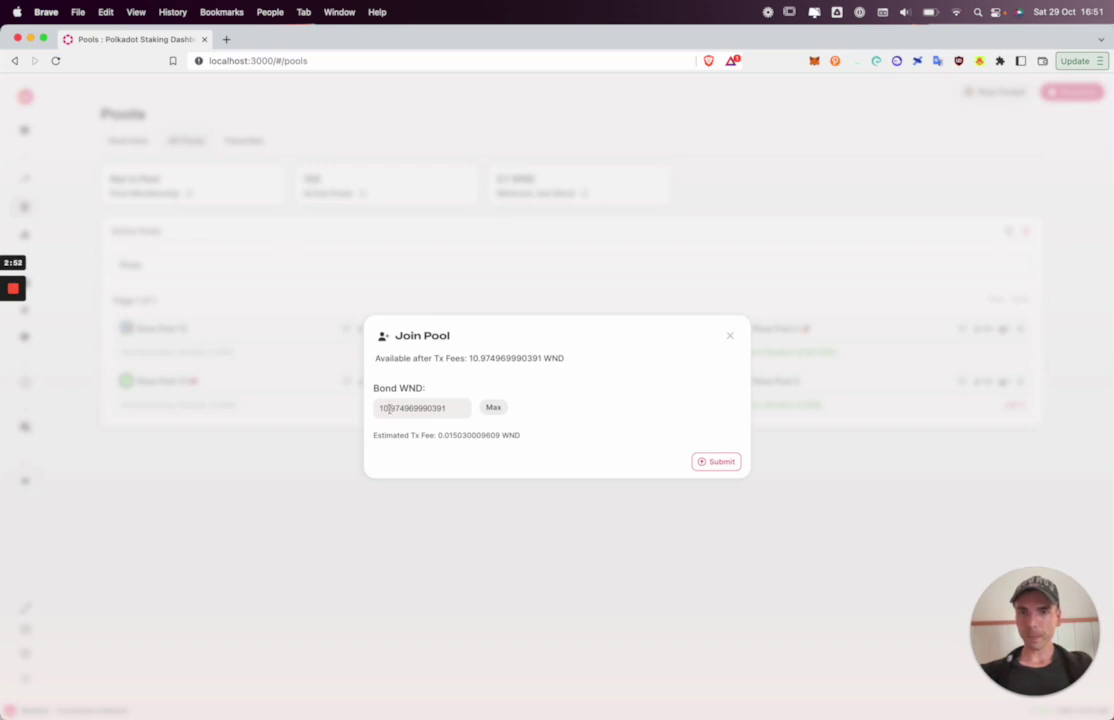
pyautogui.moveTo(389, 408); pyautogui.dragTo(458, 409)
pyautogui.press('BackSpace')
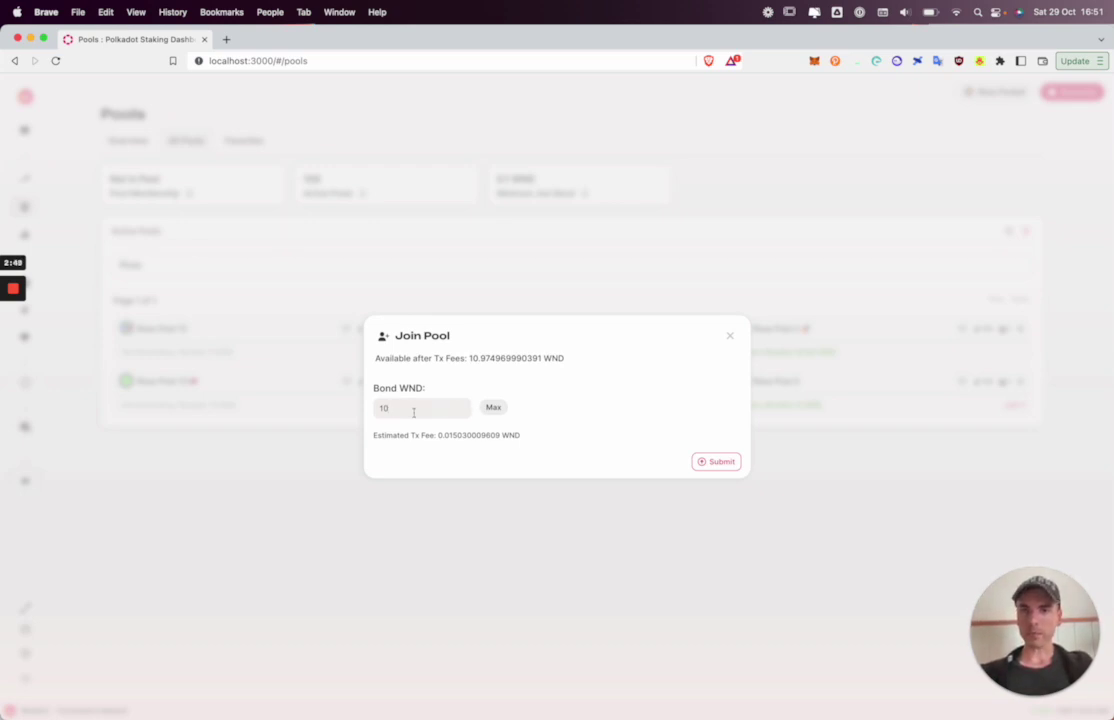
pyautogui.click(726, 462)
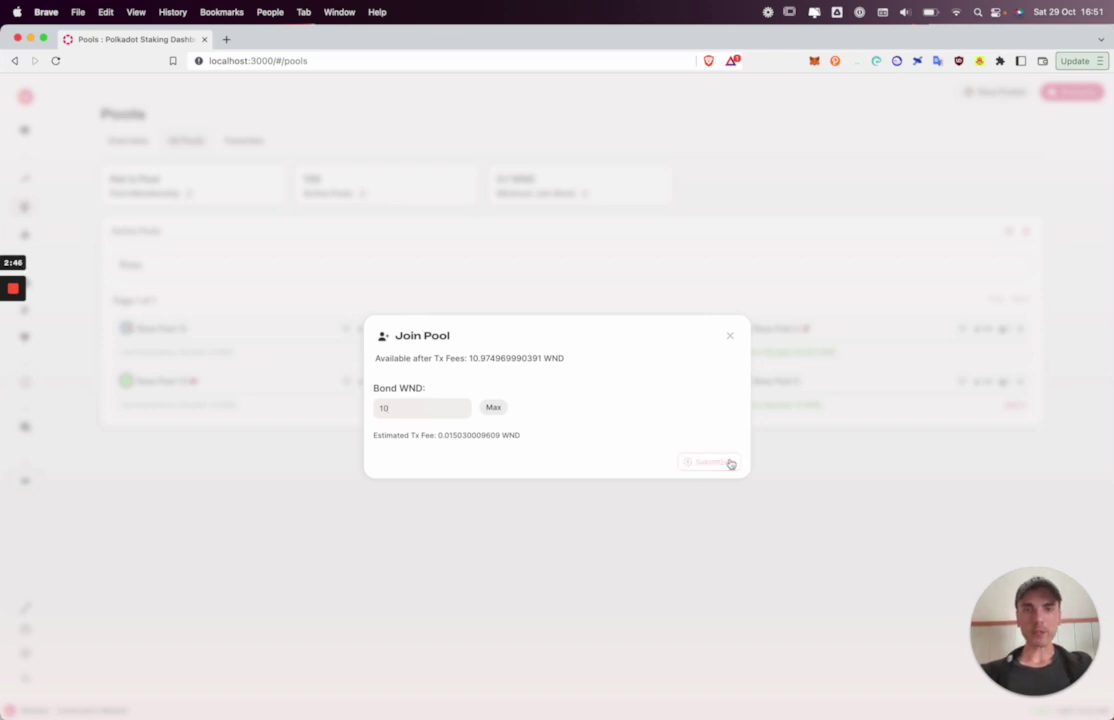
pyautogui.click(1040, 466)
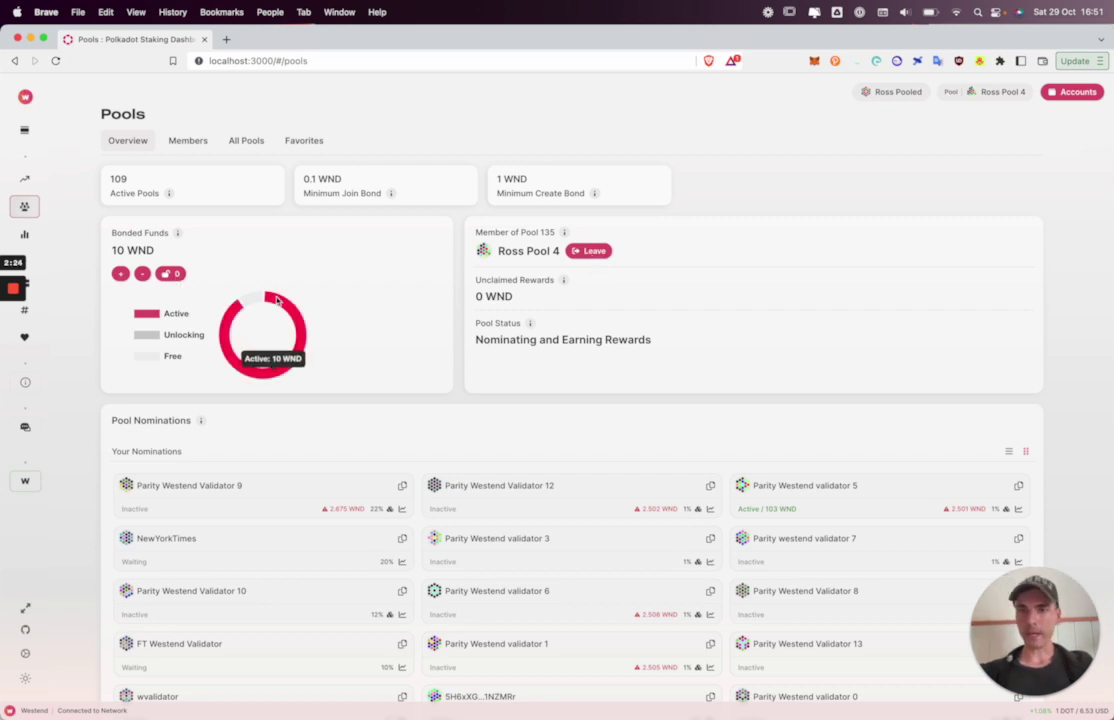
pyautogui.scroll(-2, 474, 314)
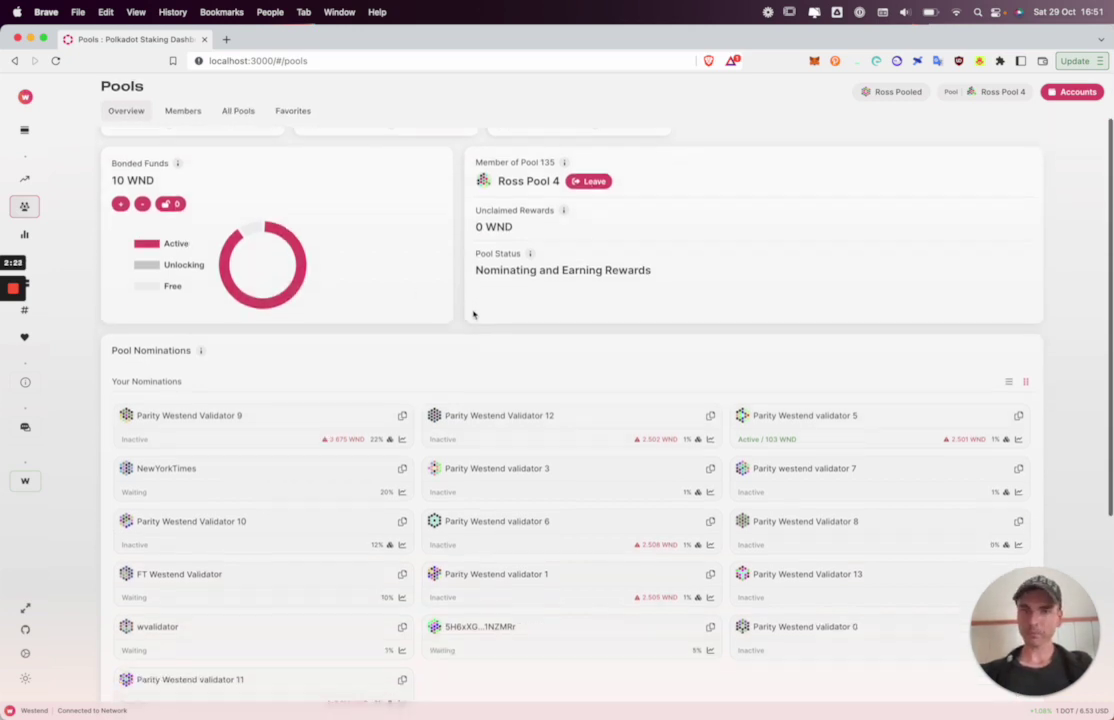
pyautogui.moveTo(478, 225); pyautogui.dragTo(572, 231)
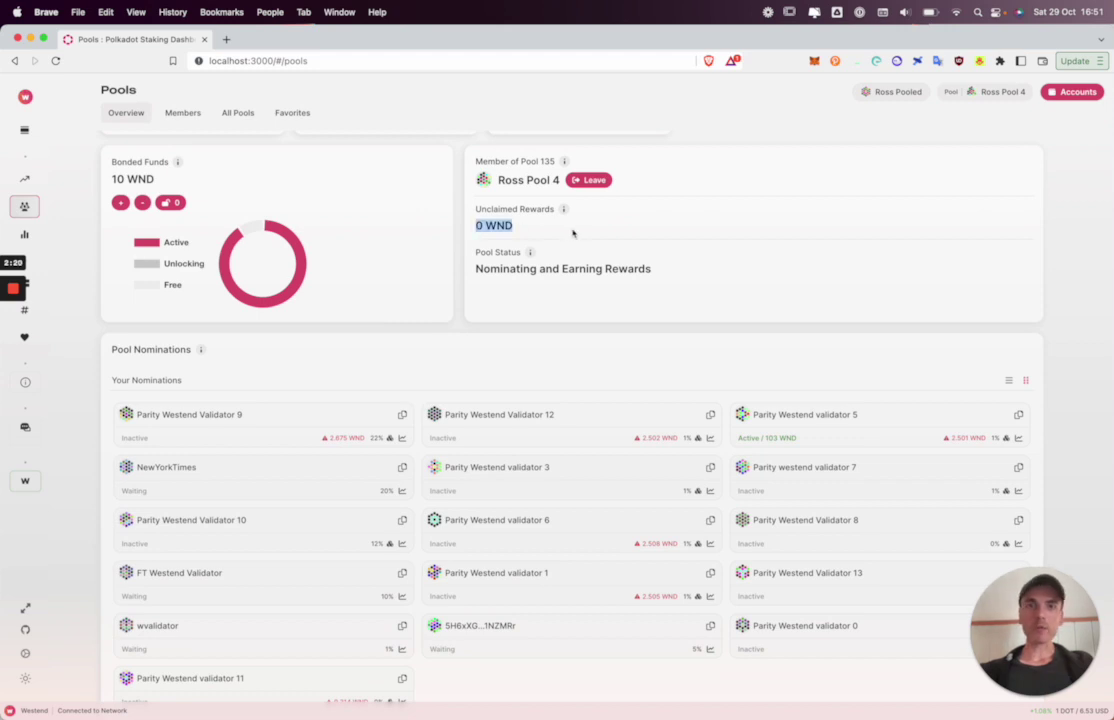
pyautogui.click(547, 232)
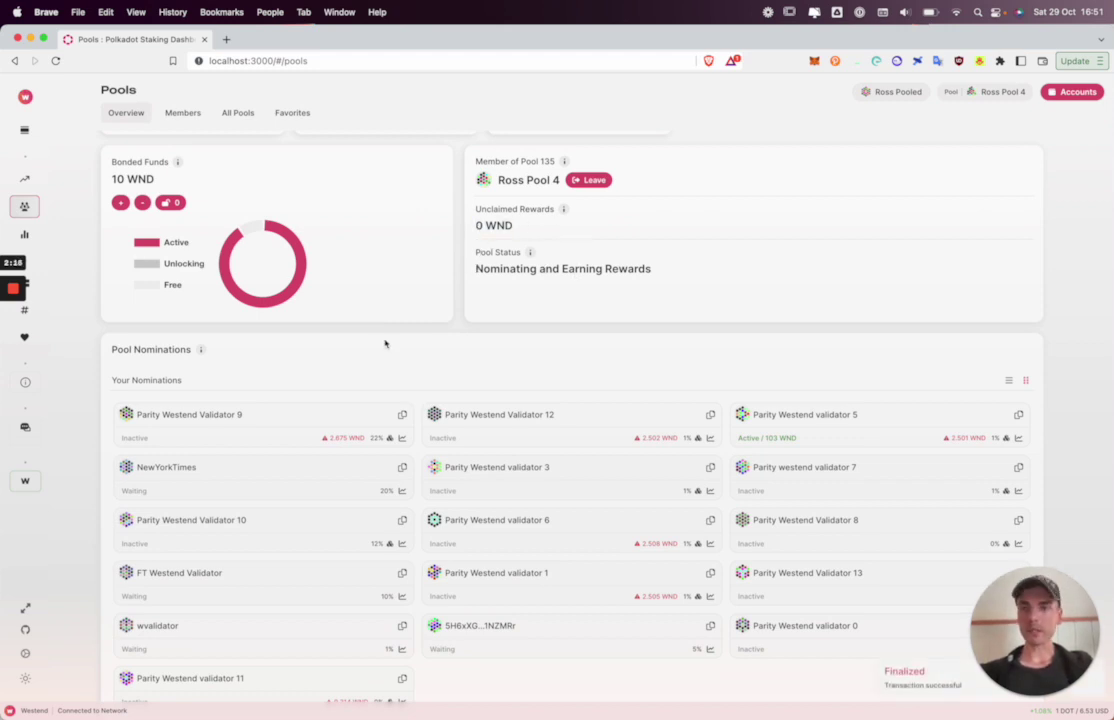
pyautogui.scroll(-2, 385, 344)
pyautogui.scroll(-5, 385, 344)
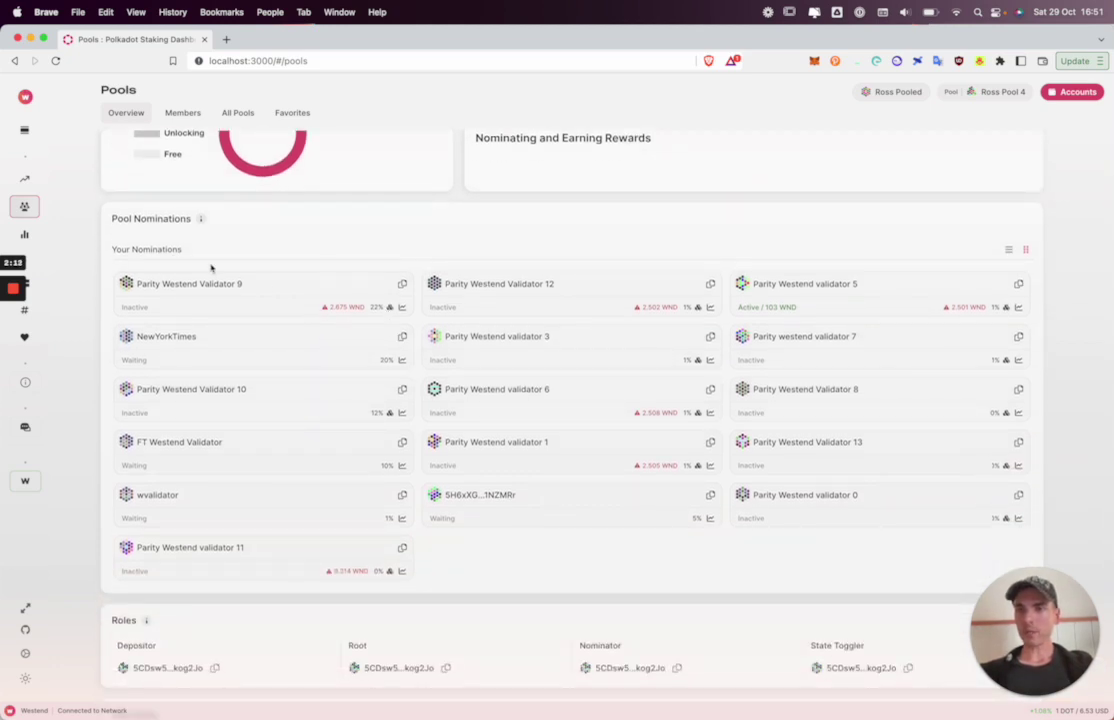
pyautogui.scroll(-6, 570, 373)
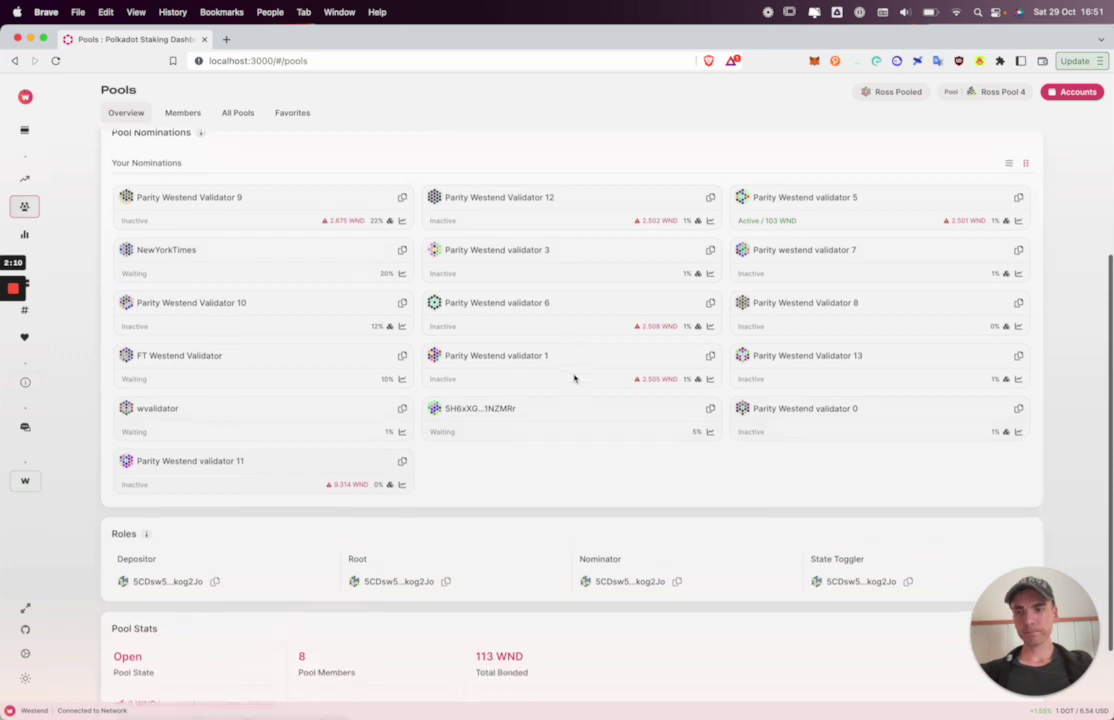
pyautogui.scroll(-1, 574, 378)
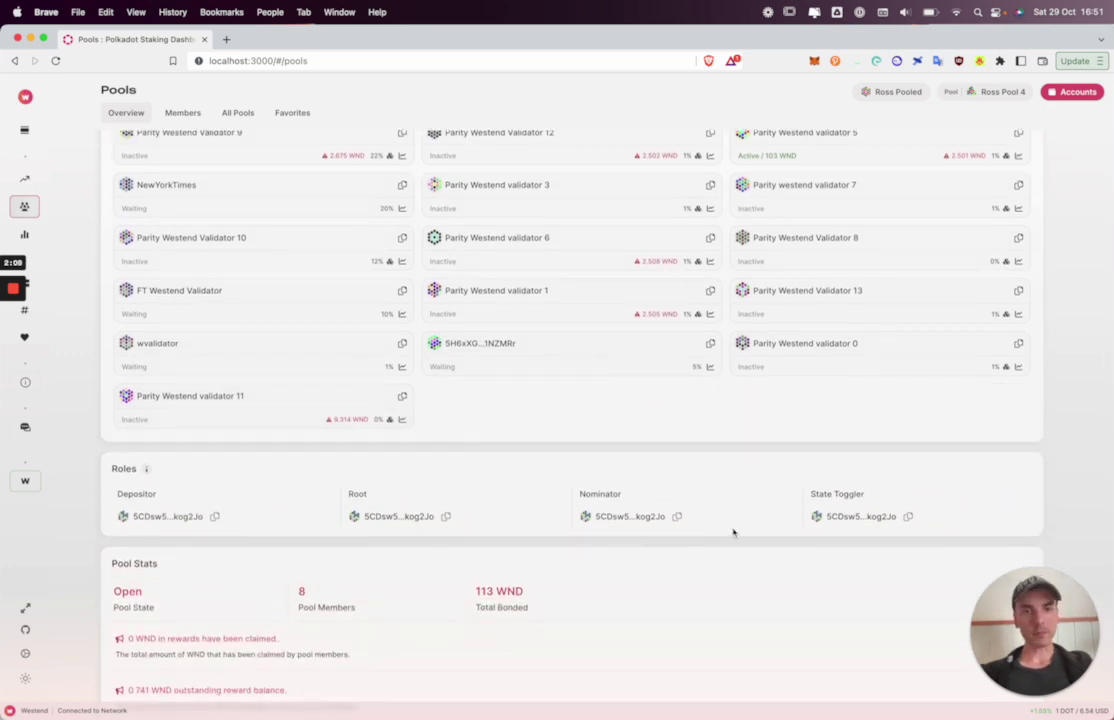
pyautogui.scroll(-2, 700, 530)
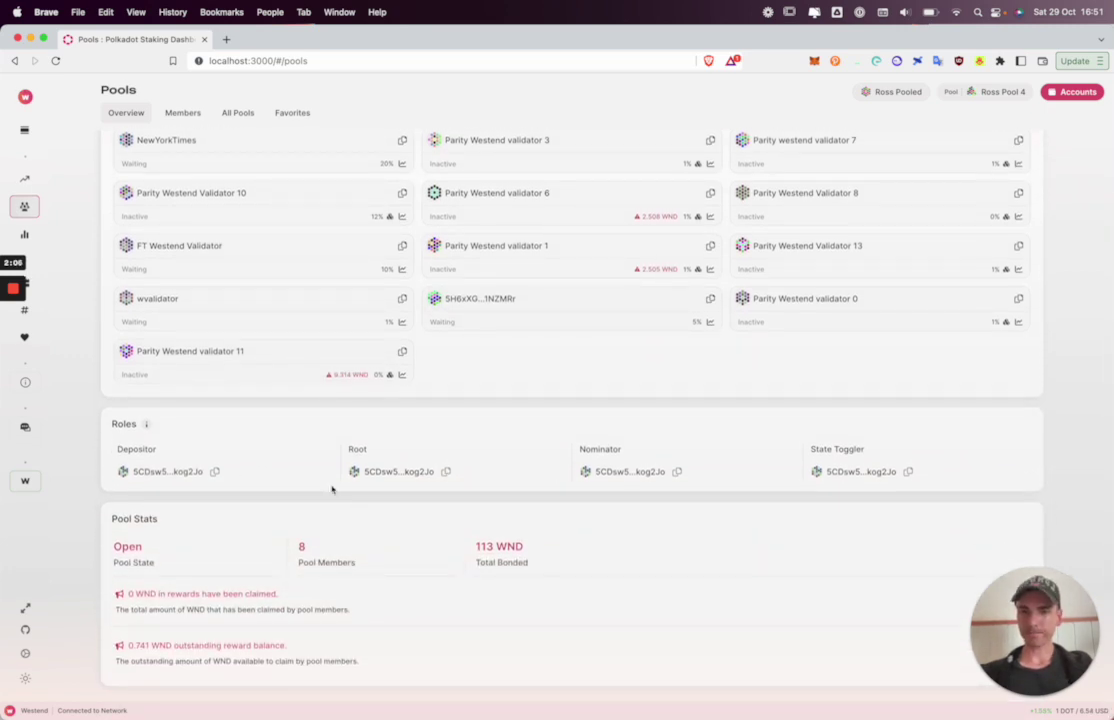
pyautogui.scroll(10, 325, 470)
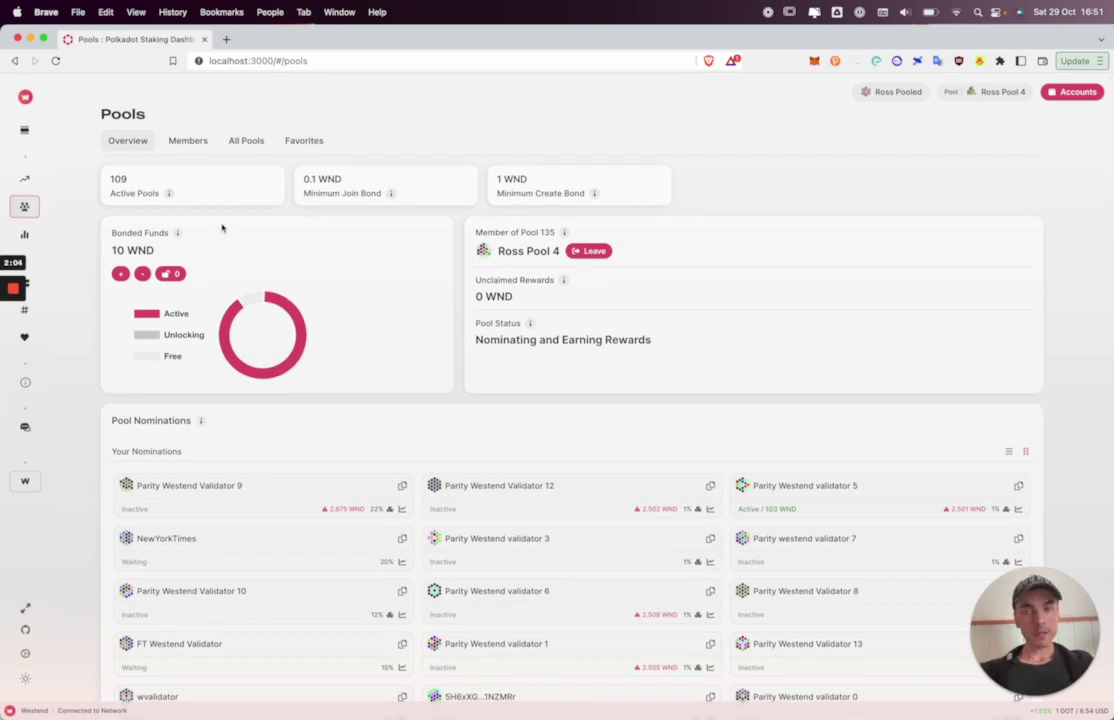
# - Look over the pool's Members tab and the All Pools list
pyautogui.click(186, 140)
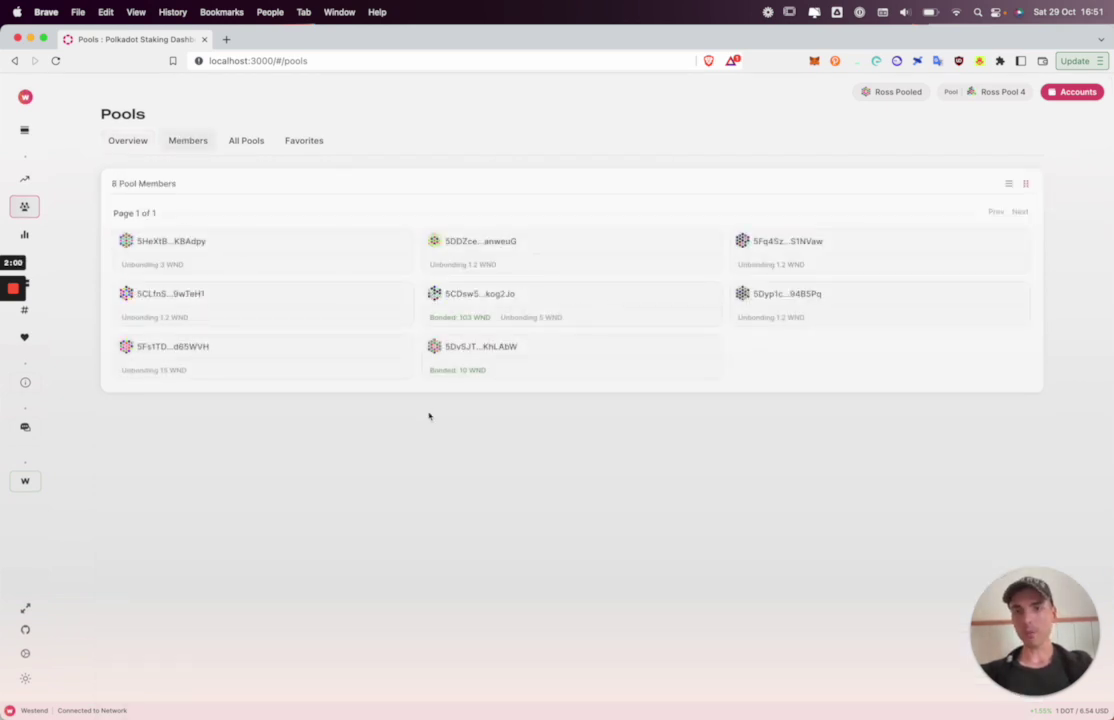
pyautogui.click(245, 142)
pyautogui.scroll(-2, 231, 356)
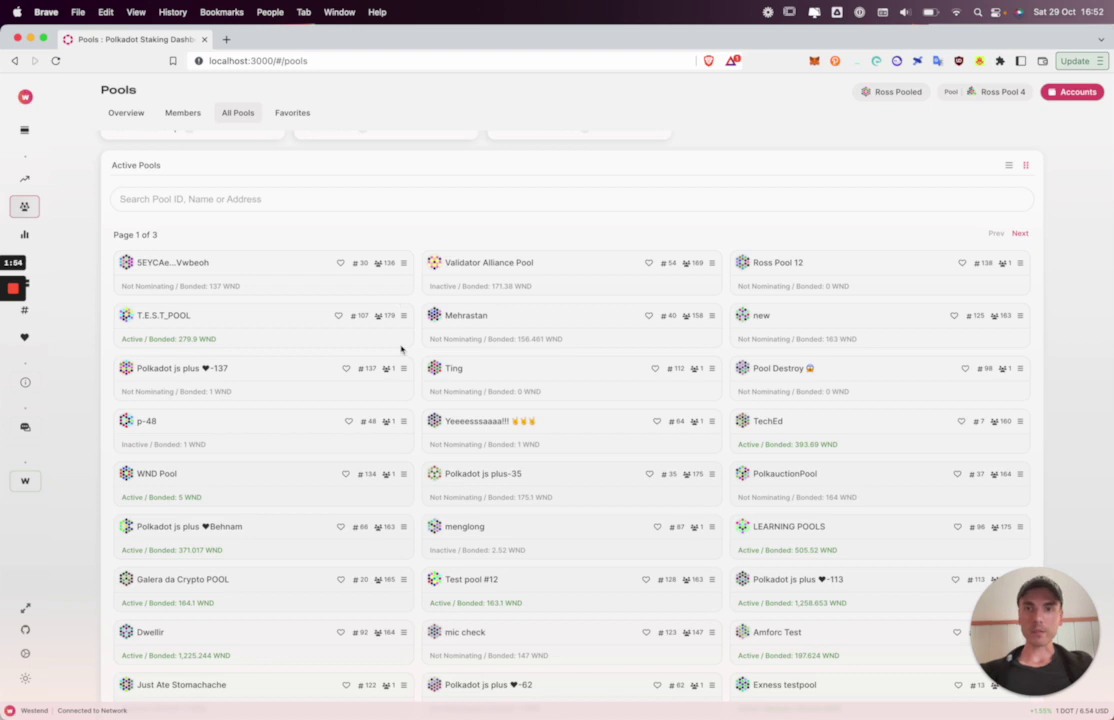
pyautogui.scroll(2, 308, 522)
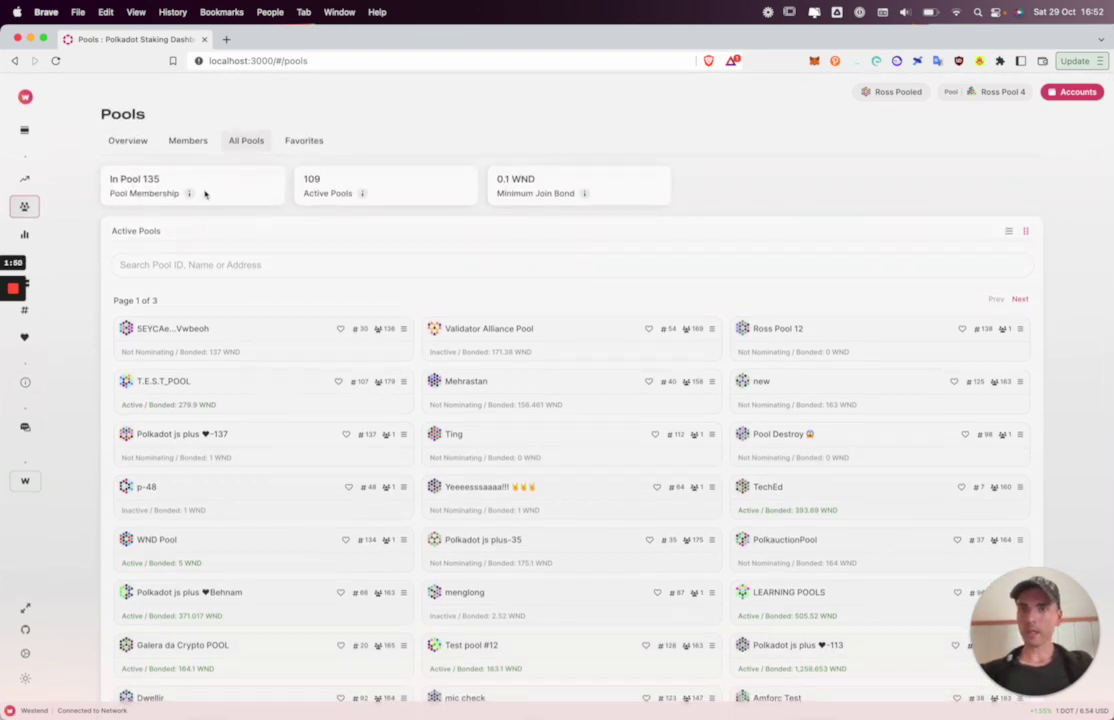
# - Favourite 5EYCAe…Vwbeoh and T.E.S.T_POOL, check Favorites, and return to Overview
pyautogui.click(340, 328)
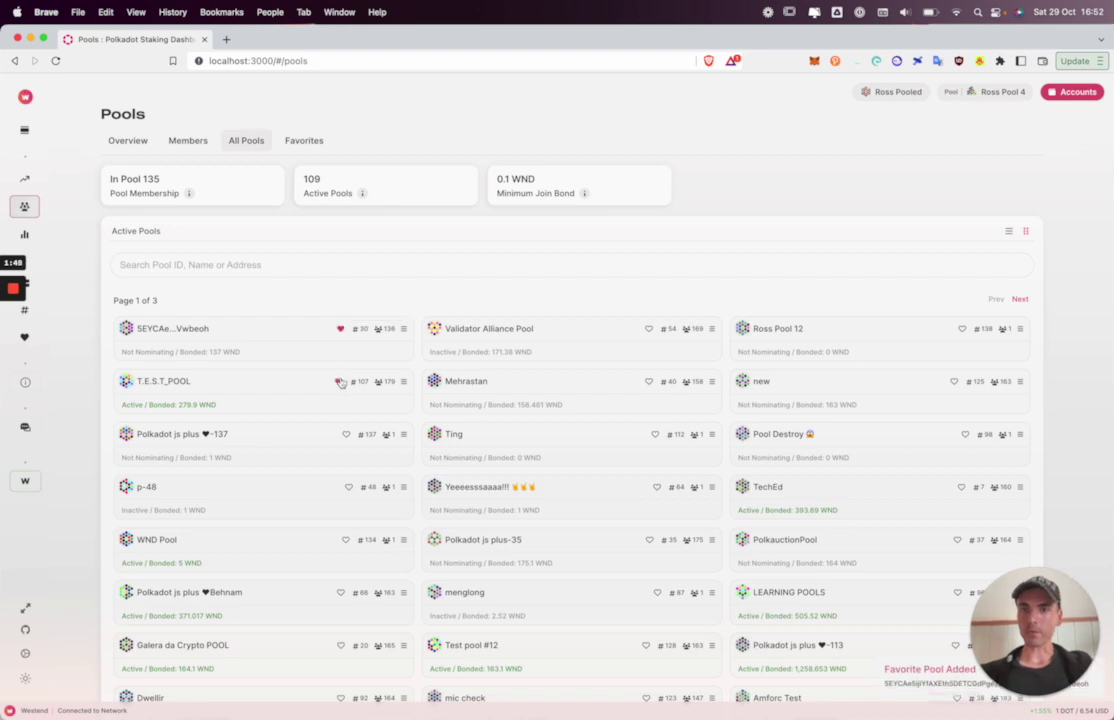
pyautogui.click(338, 381)
pyautogui.click(304, 141)
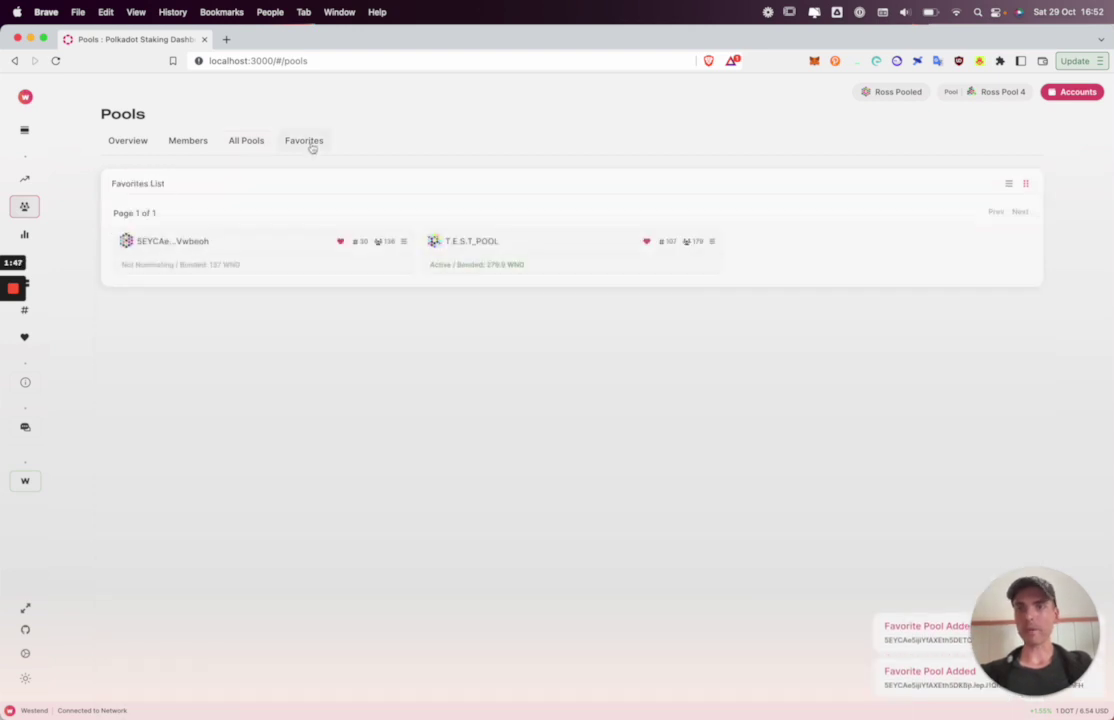
pyautogui.click(130, 143)
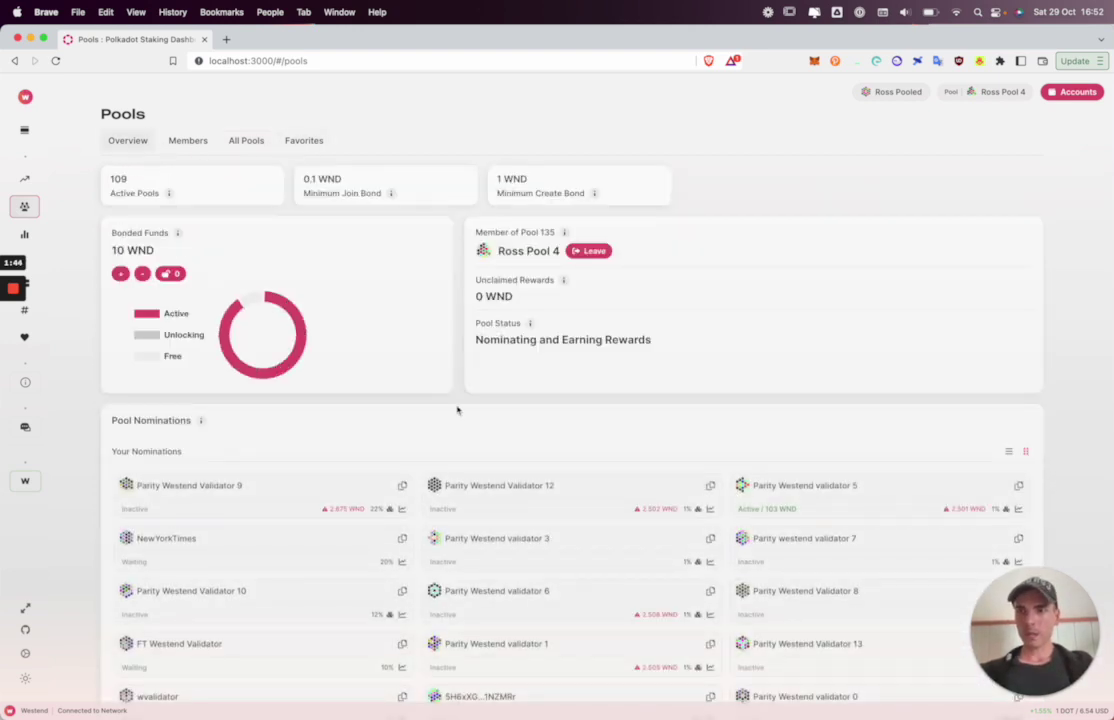